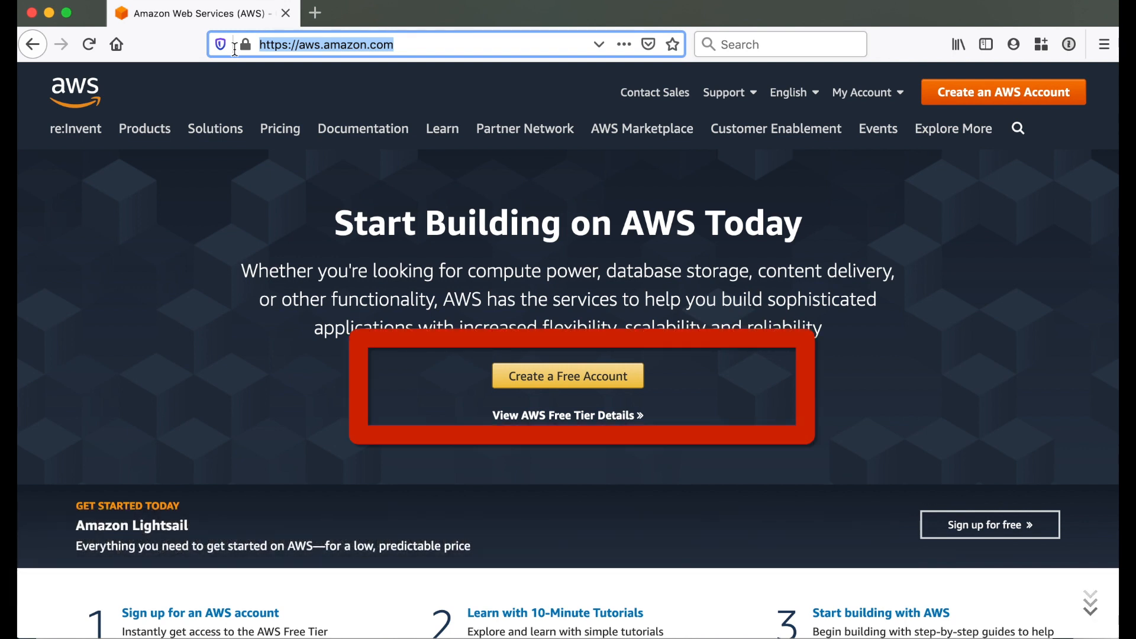
Start creating a free AWS account from the AWS home page.
click(592, 380)
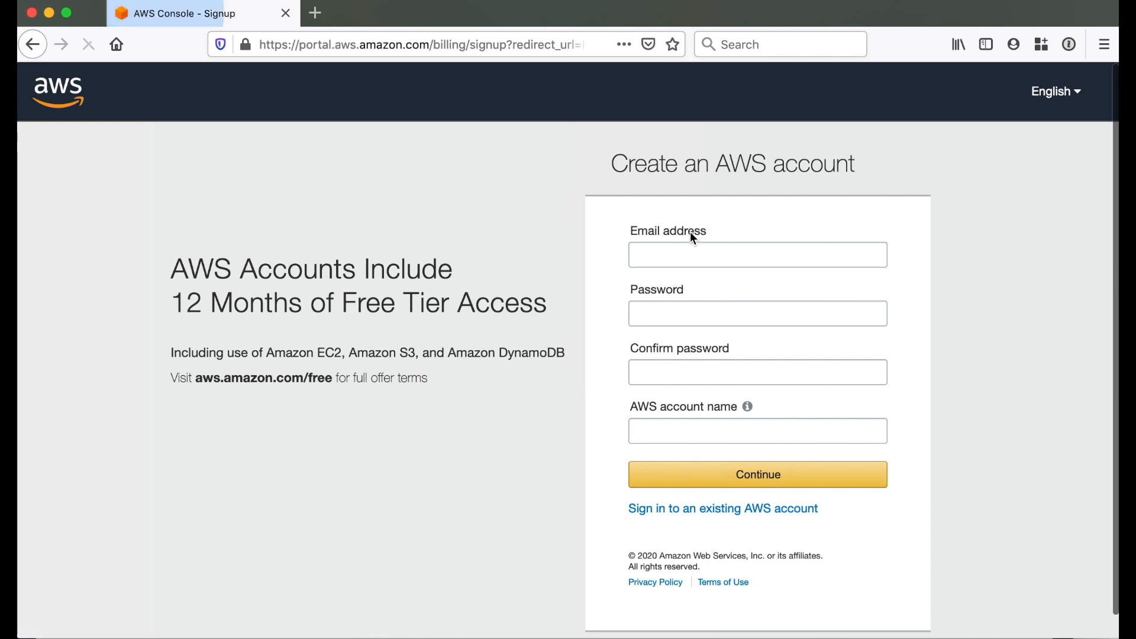
Enter the sign-up e-mail, the account password twice and an account name, then continue.
click(681, 250)
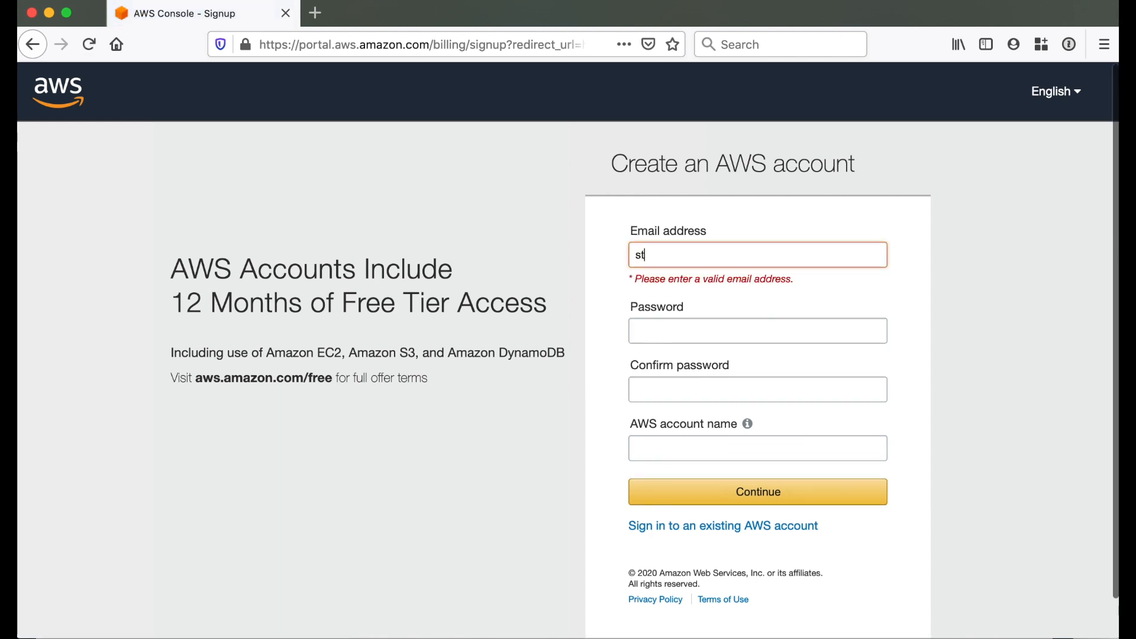
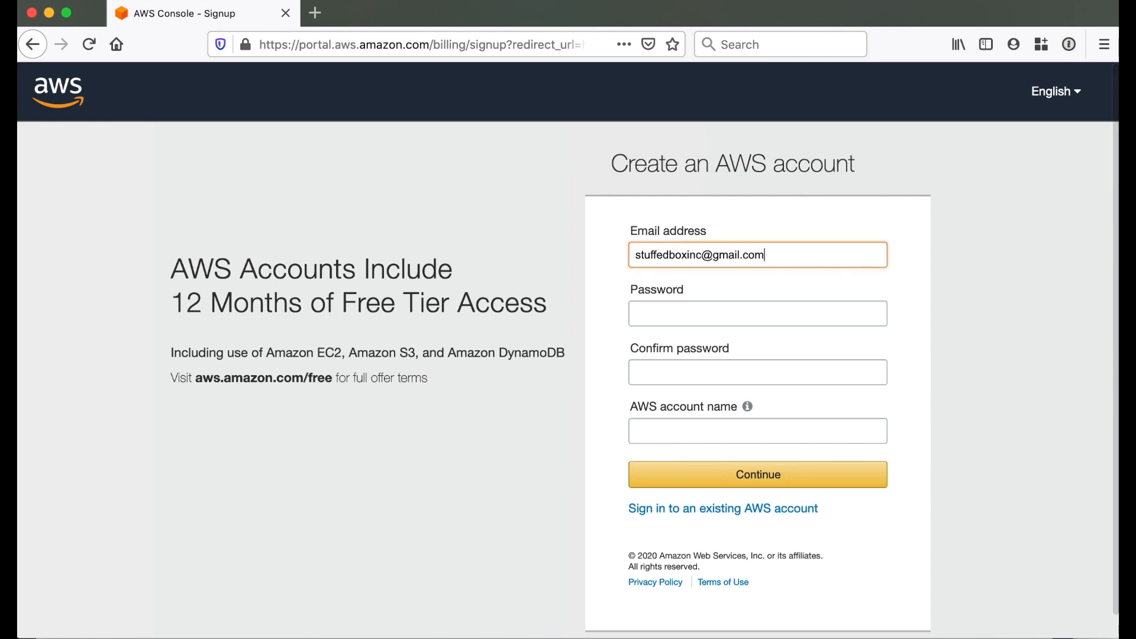
key(Tab)
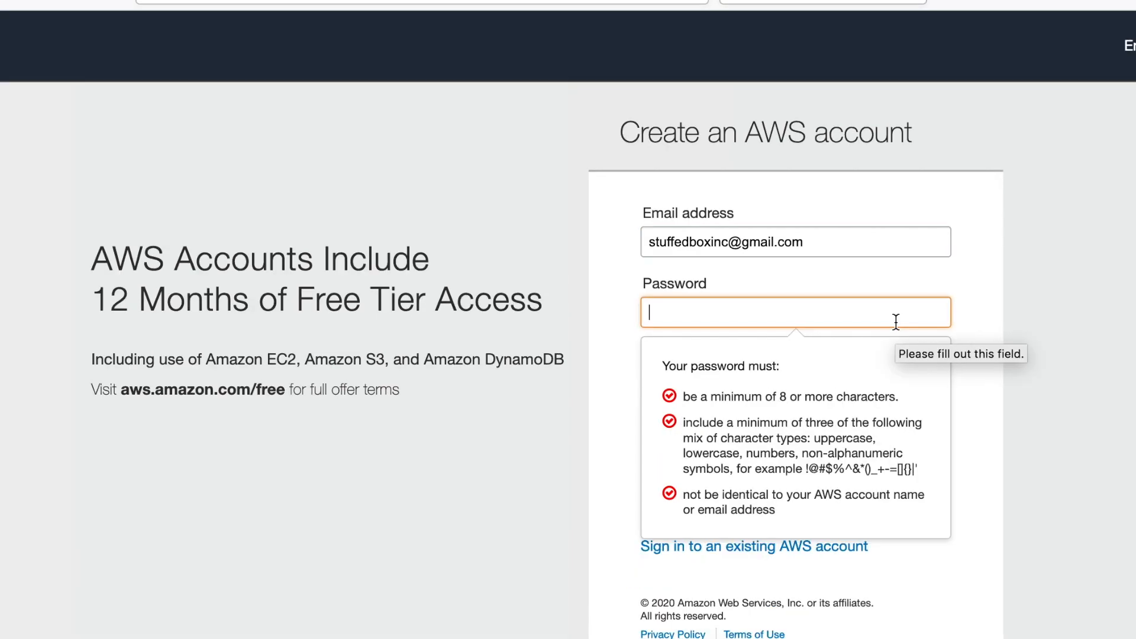
text(a*******)
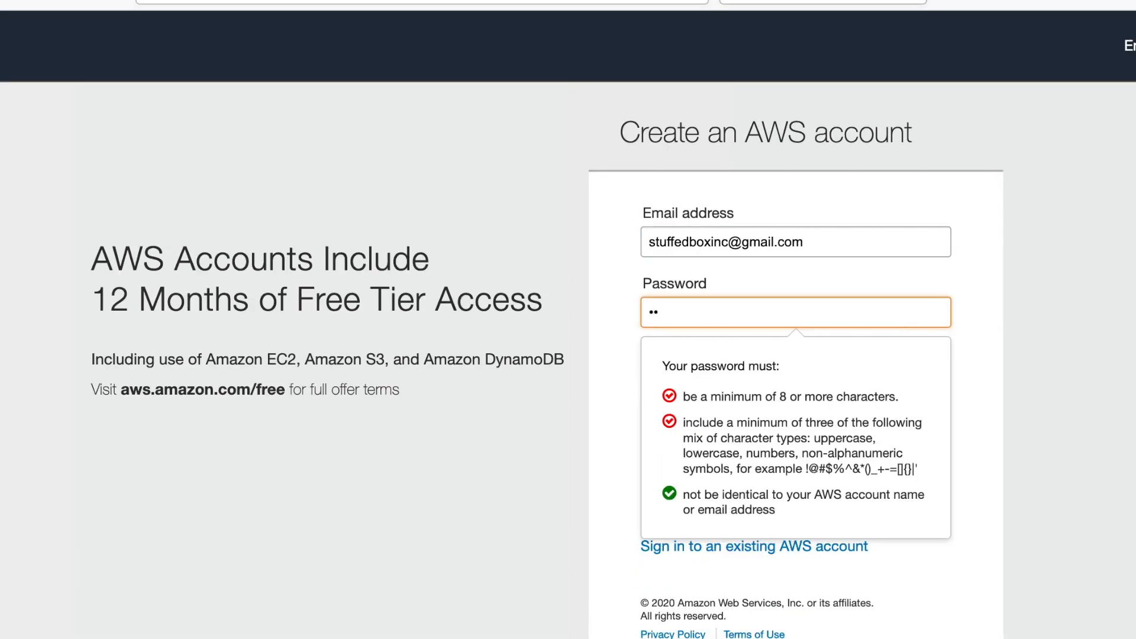
text(********)
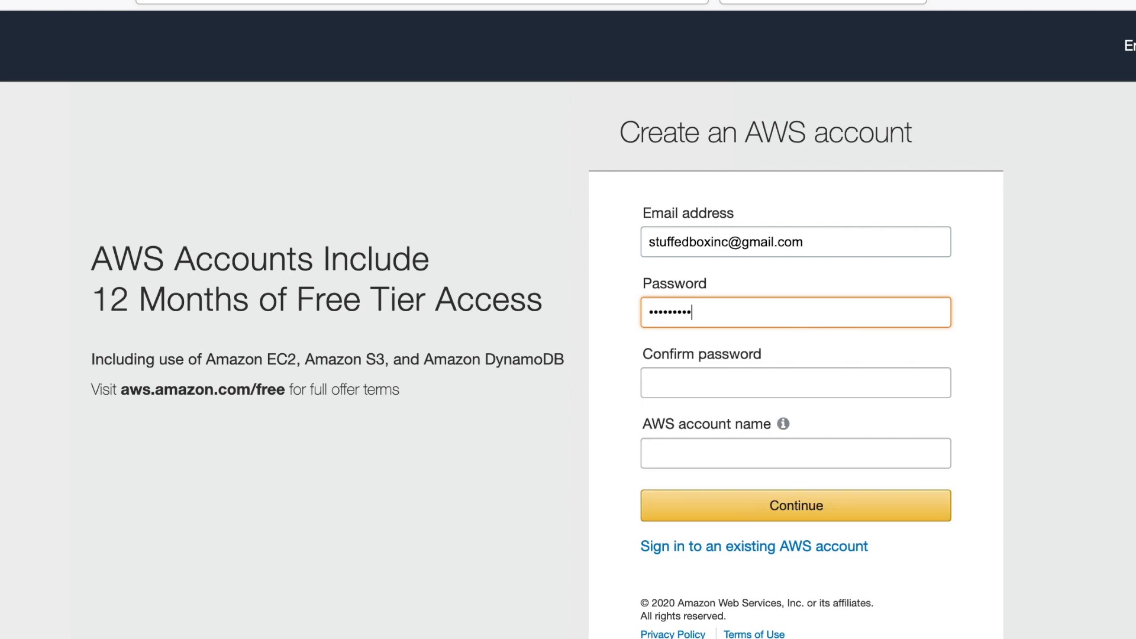
text(*)
key(Tab)
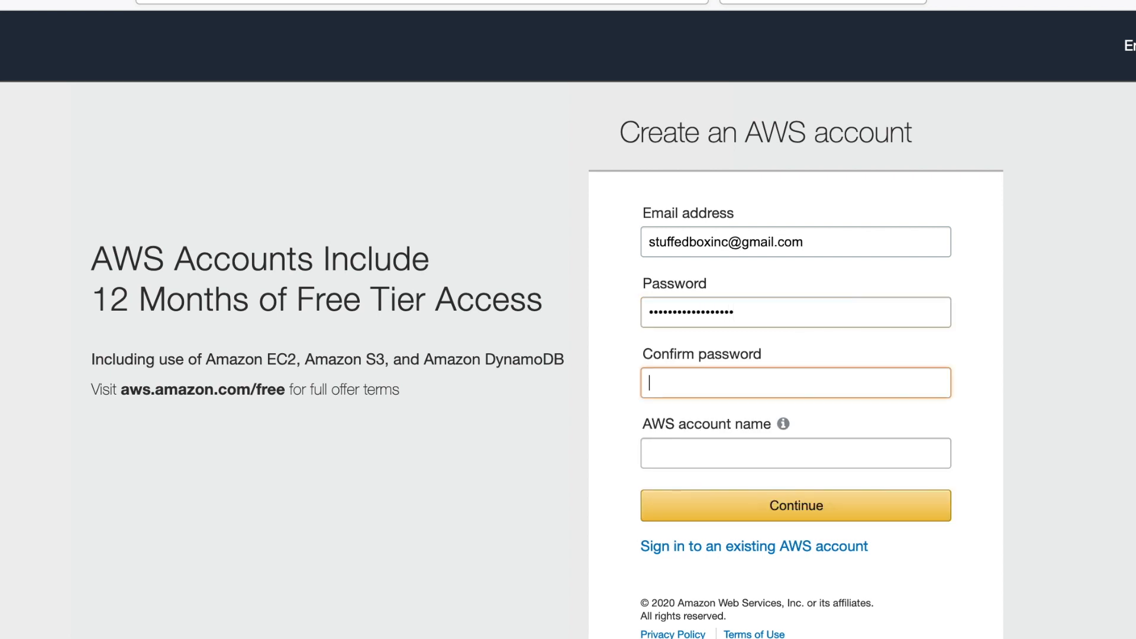
text(*************)
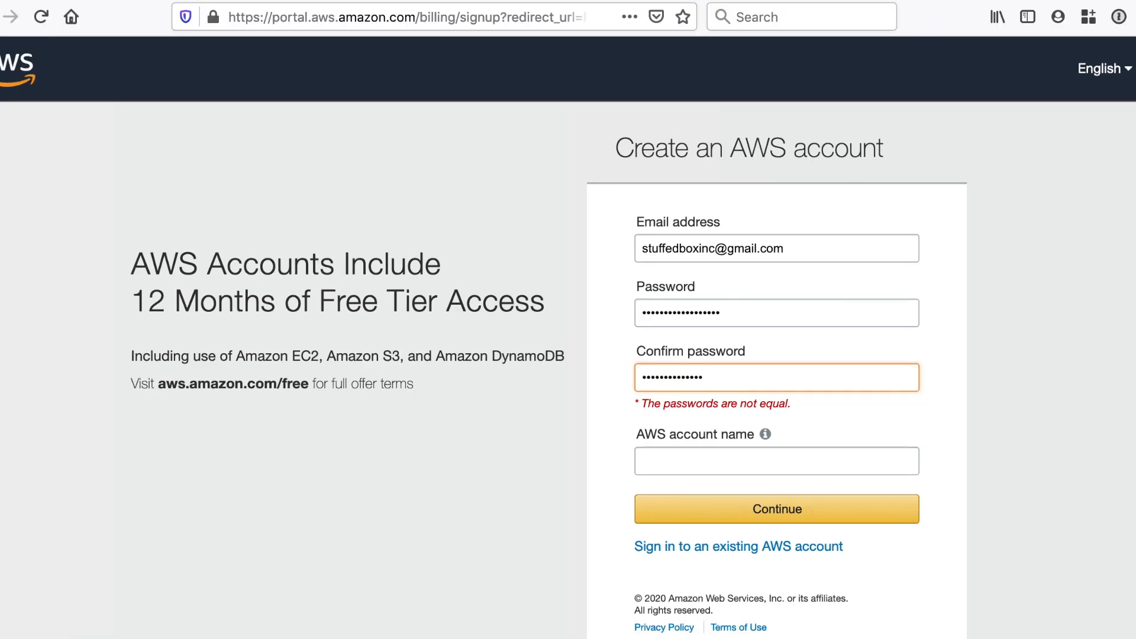
text(***)
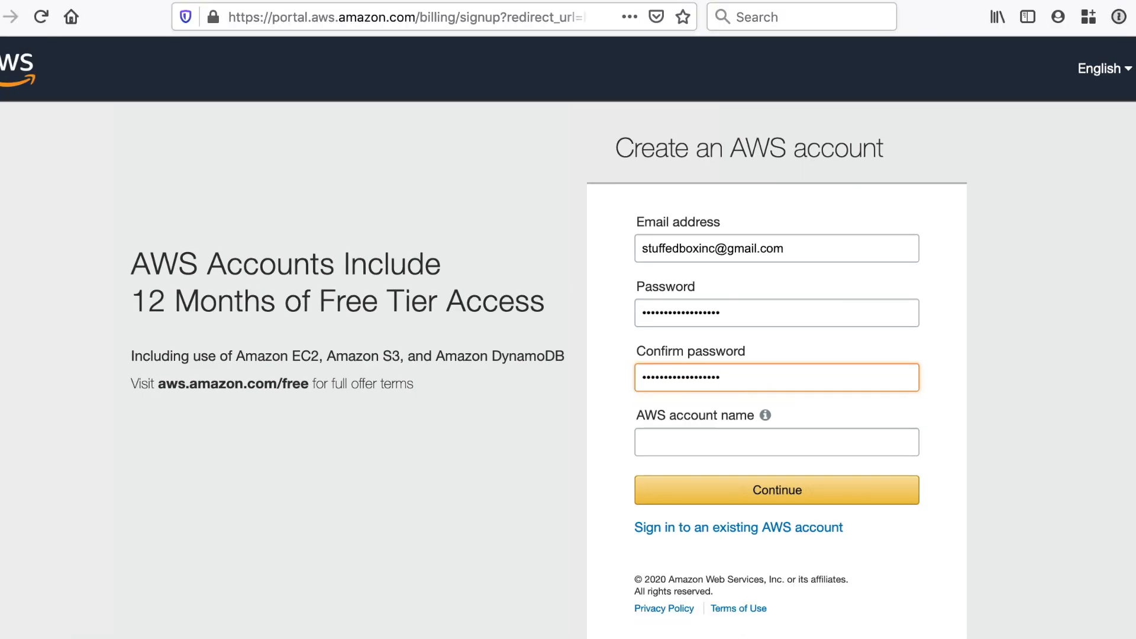
click(847, 436)
text(stuffedbox)
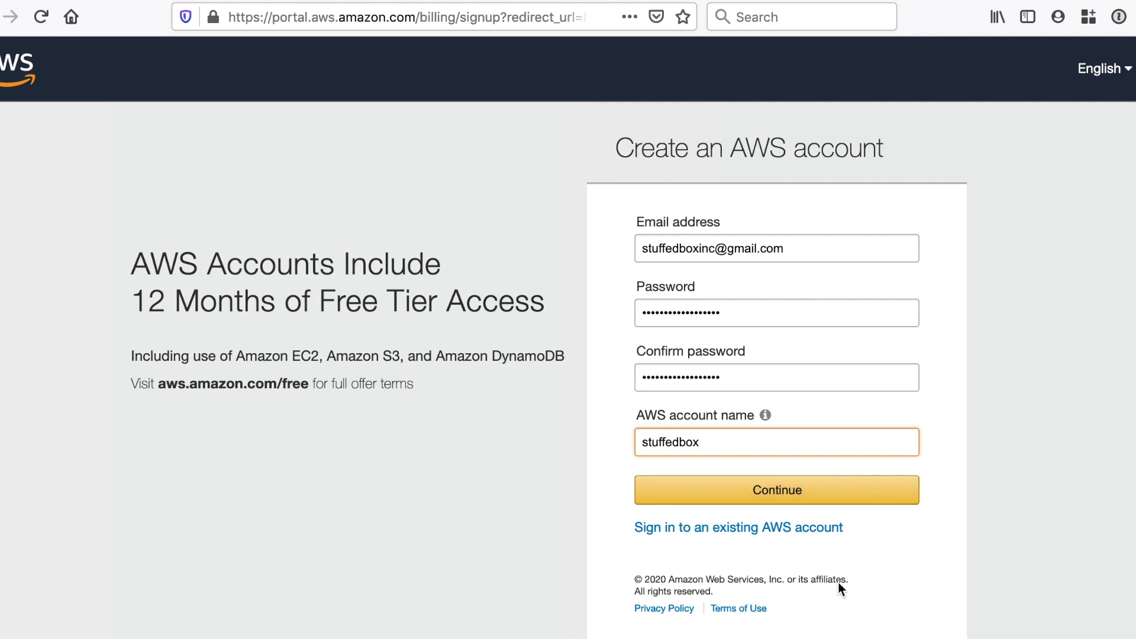
click(847, 488)
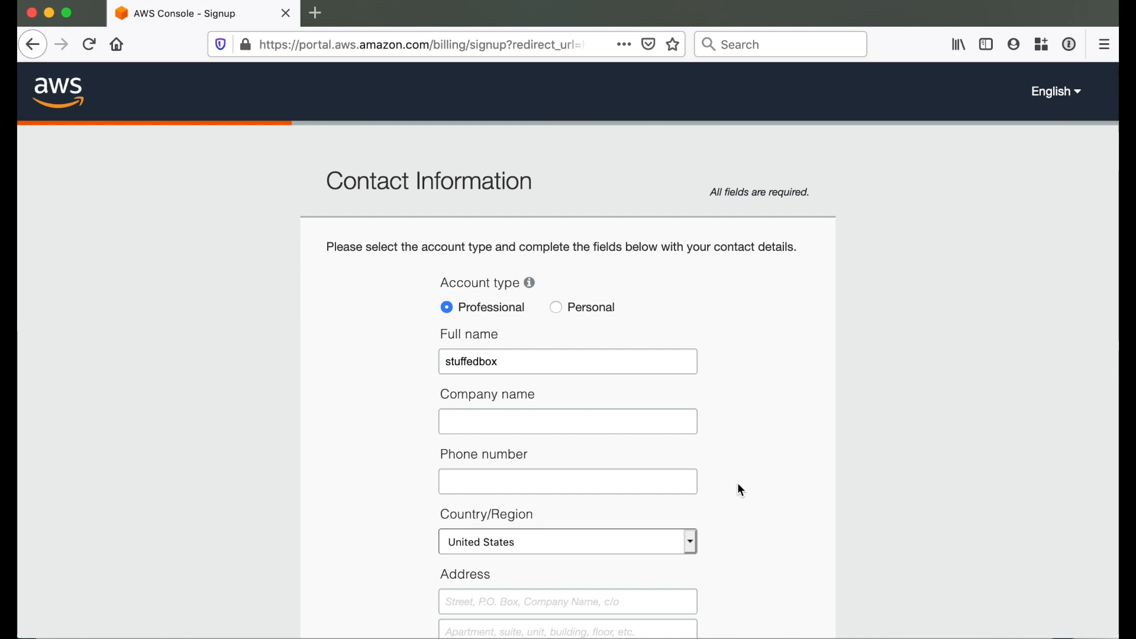
Choose the Personal account type and fill in the phone number.
mouse_move(534, 280)
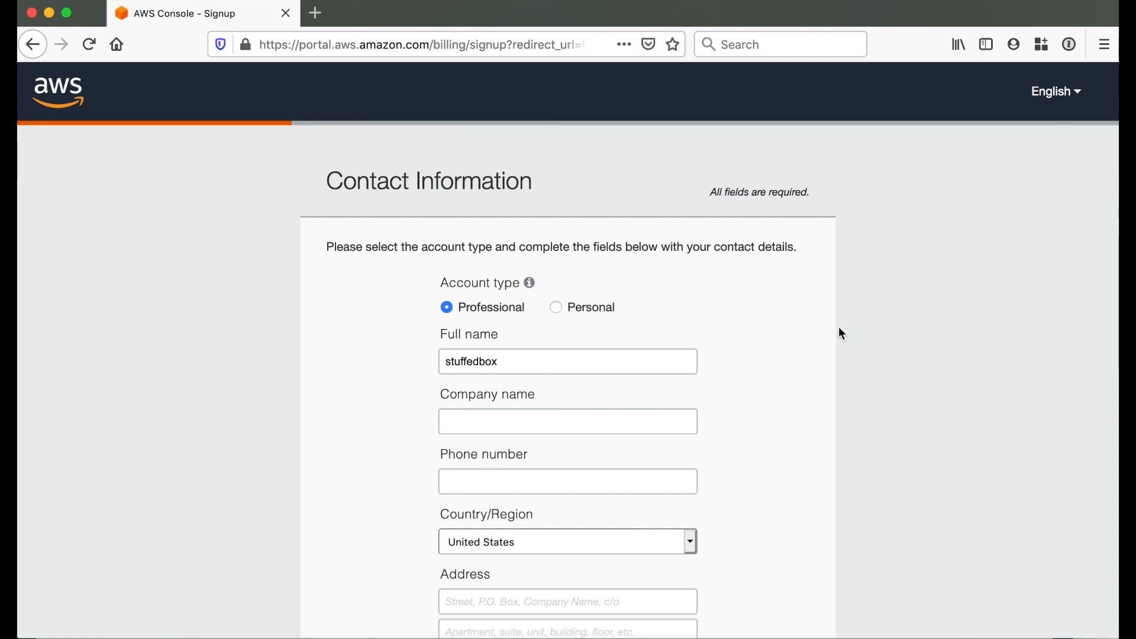
click(568, 313)
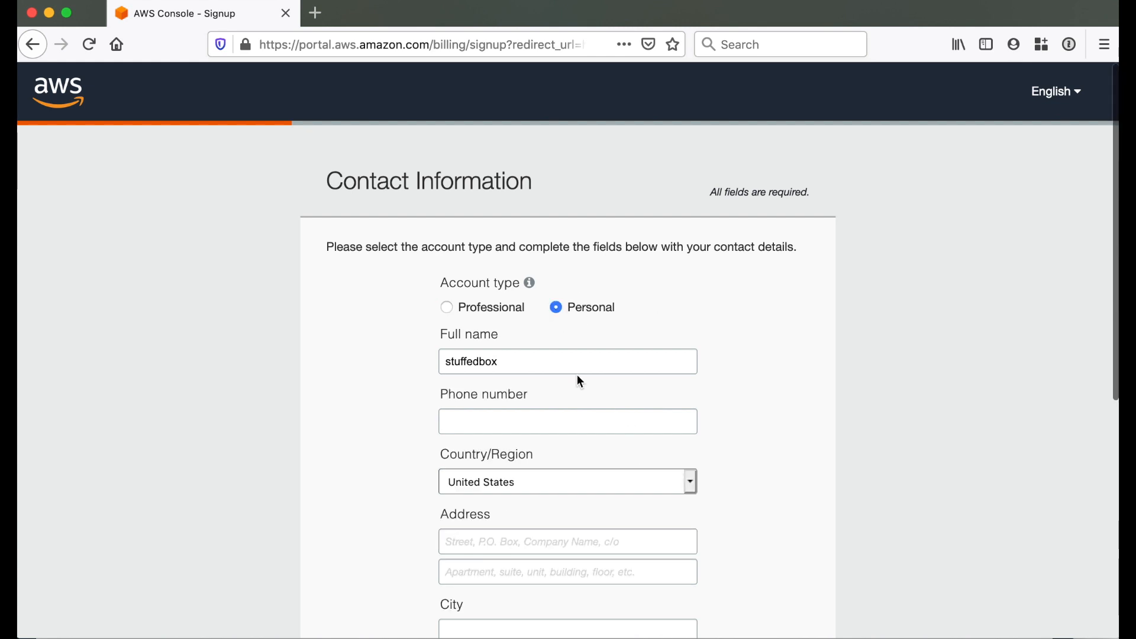
drag(563, 365, 348, 360)
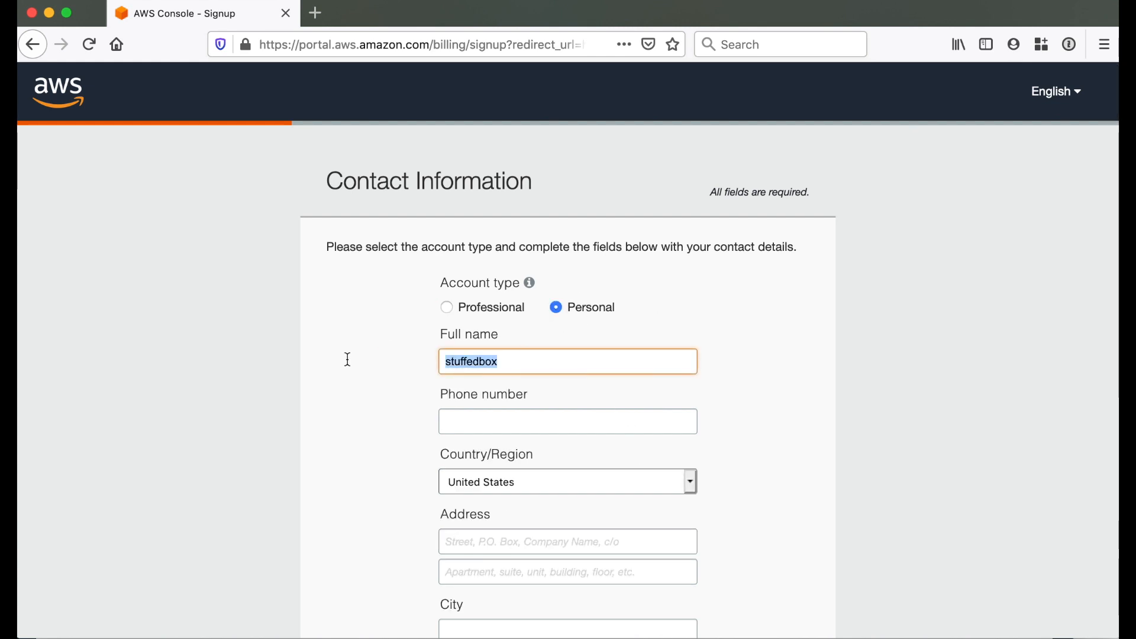
text(999)
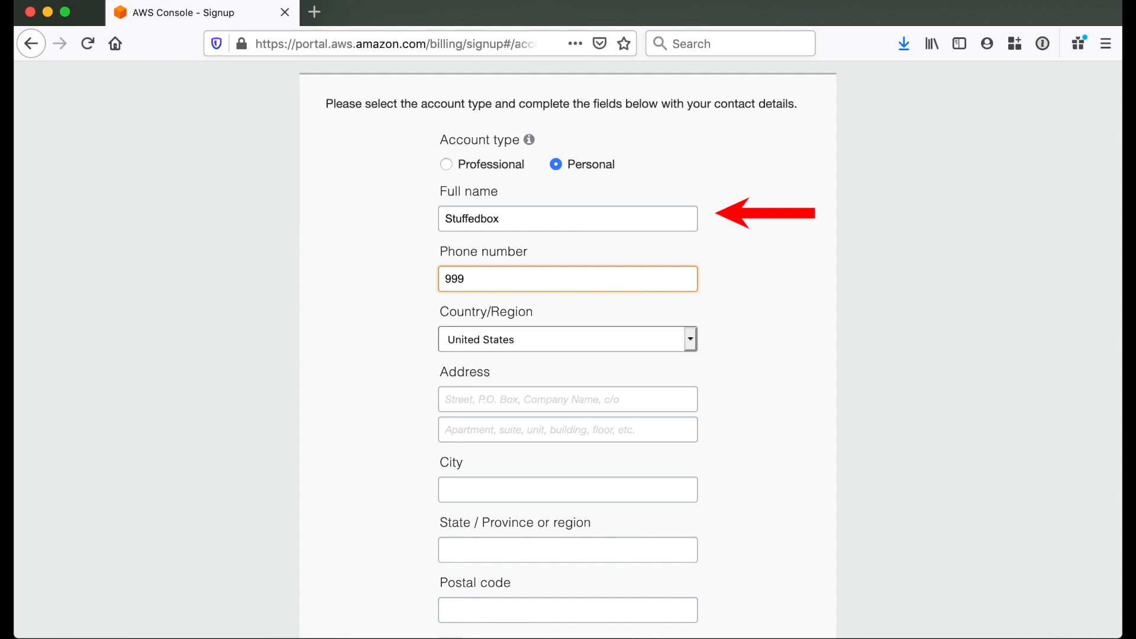
text(999999)
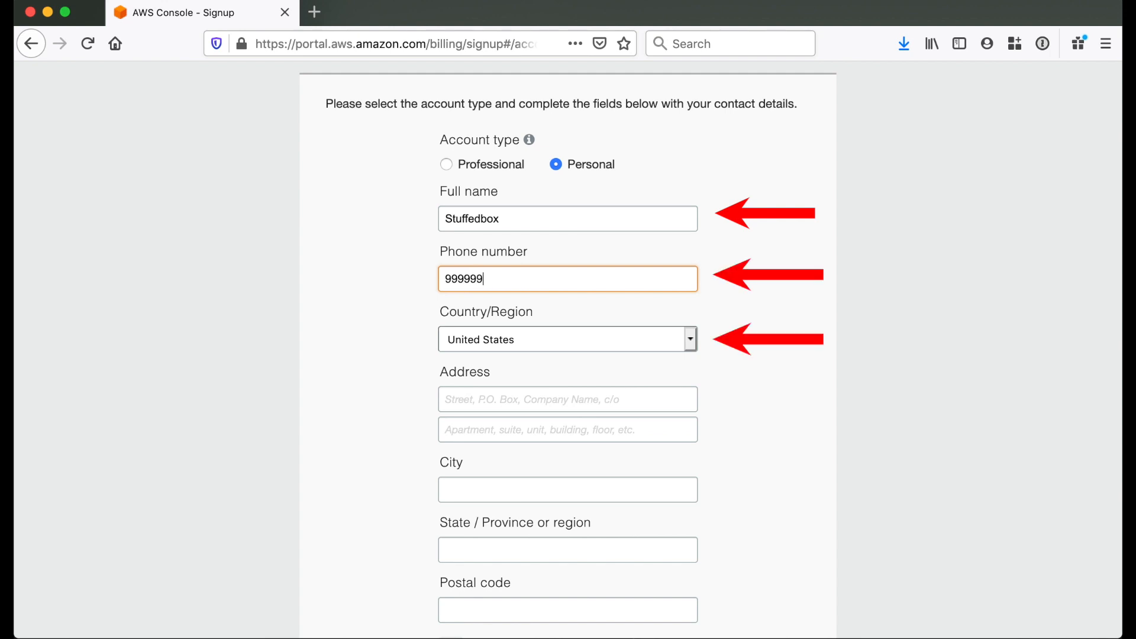
Fill in the street address, city, state and postal code.
click(565, 397)
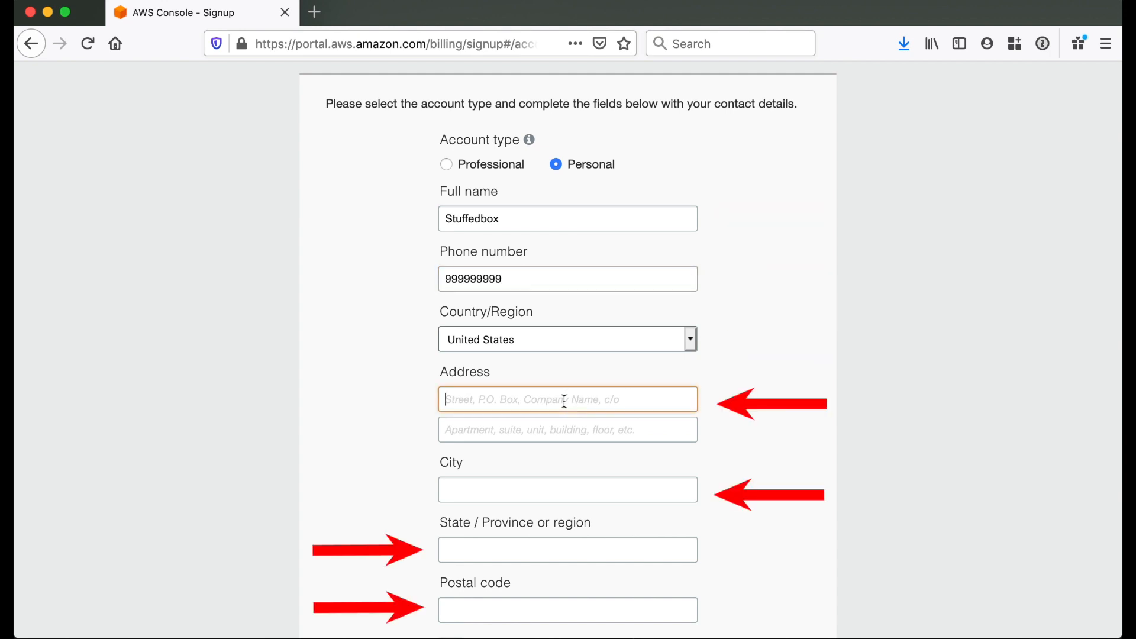
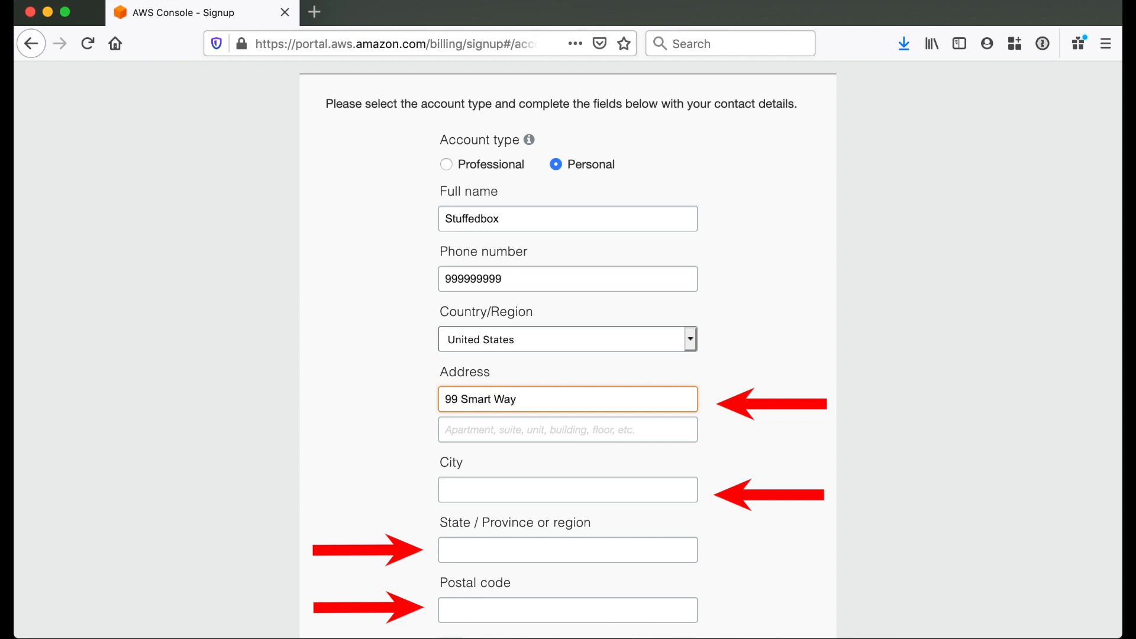
click(558, 484)
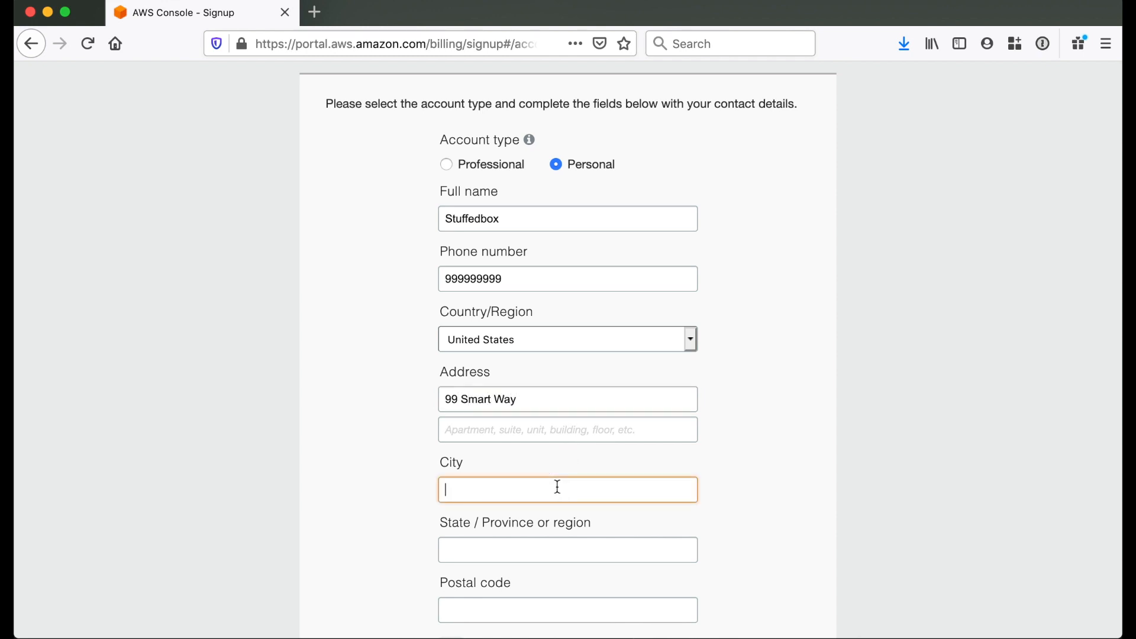
scroll(558, 484, down, 1)
text(San Jose)
key(Tab)
text(California)
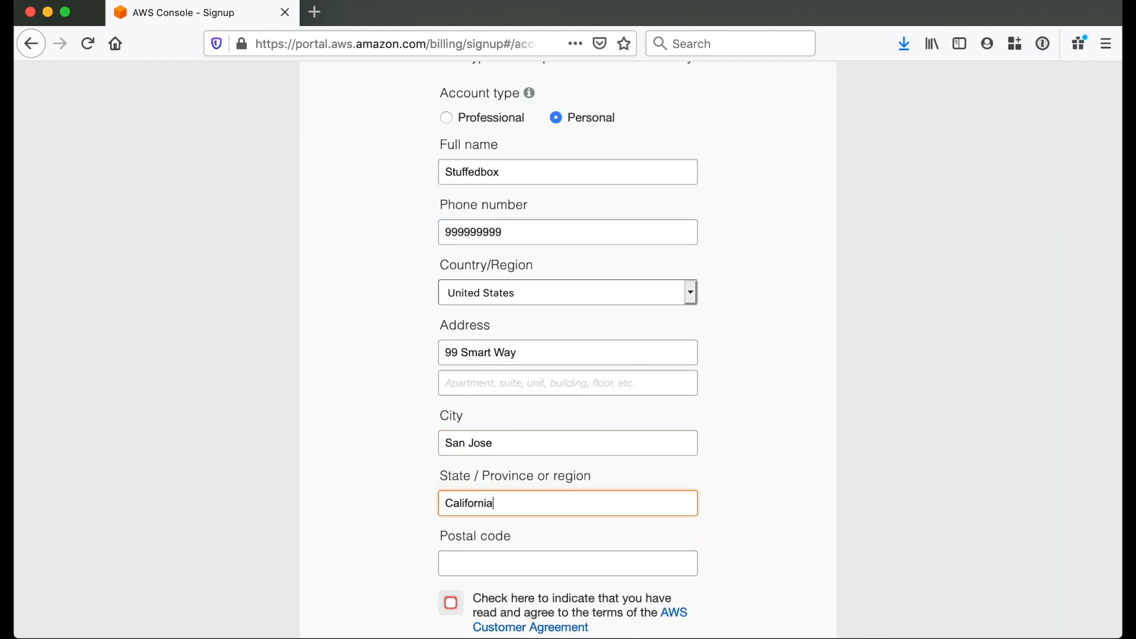
key(Tab)
text(95111)
Accept the AWS Customer Agreement and create the account.
scroll(451, 413, down, 3)
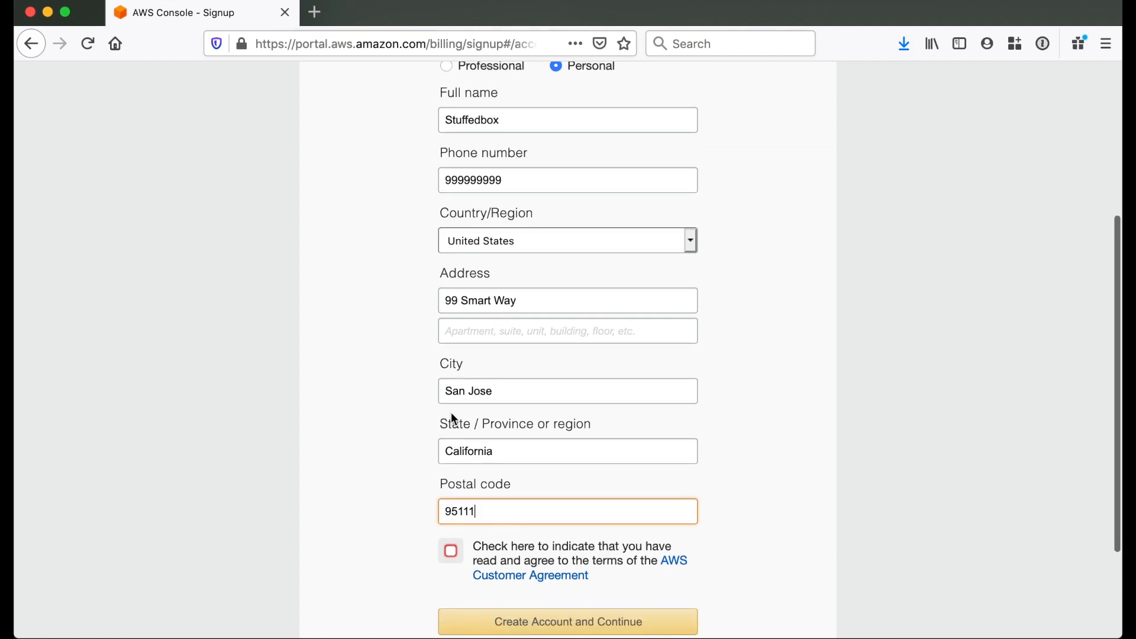
click(453, 468)
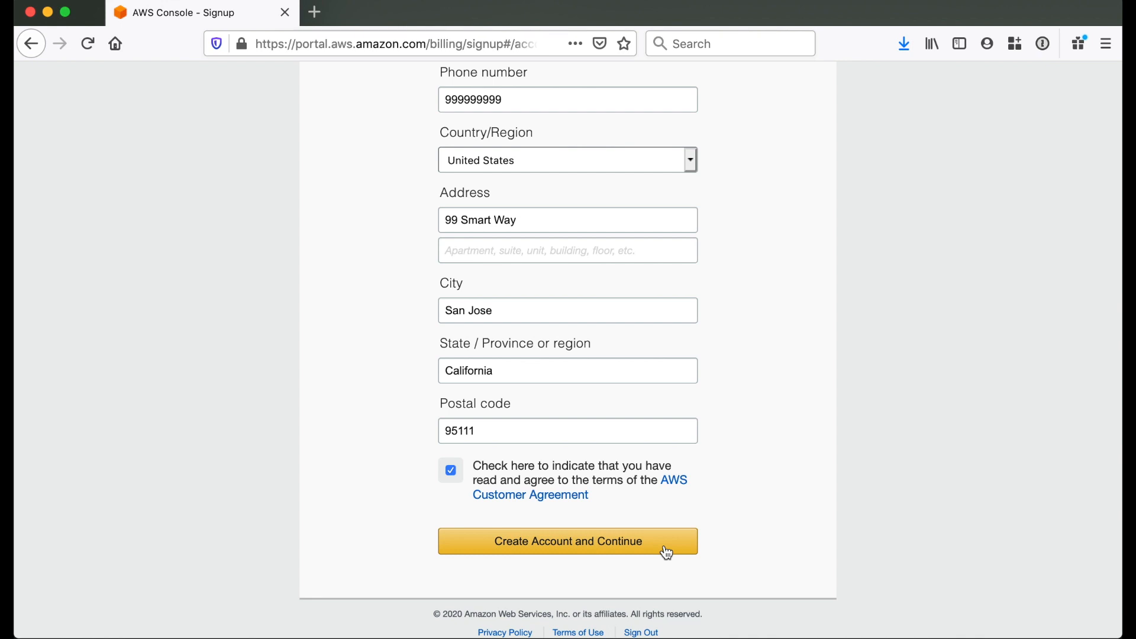
click(667, 553)
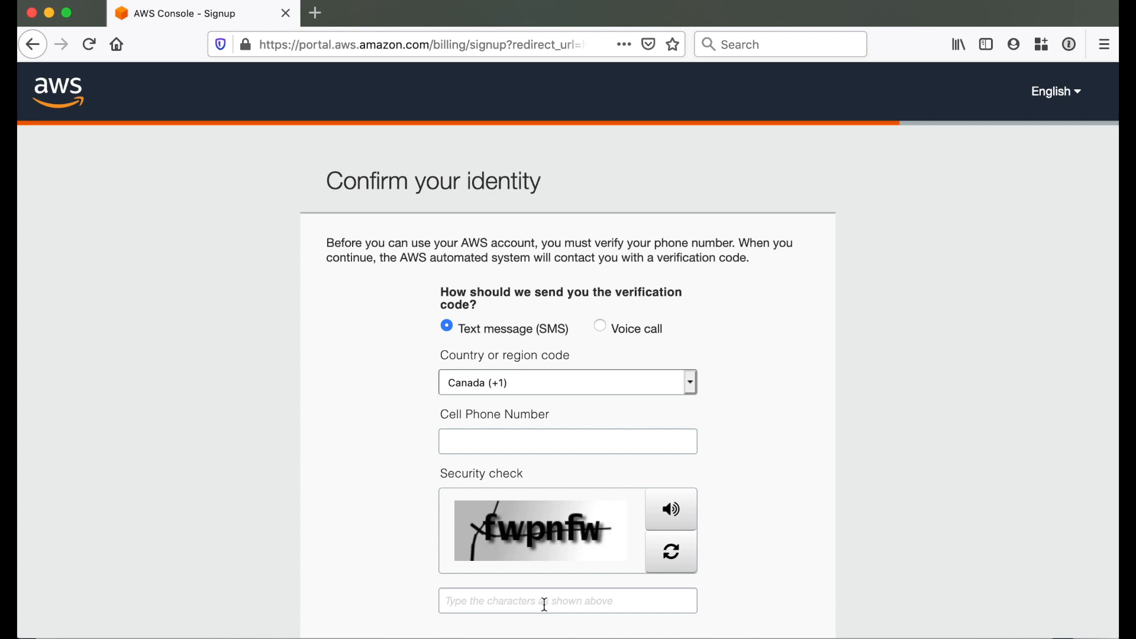
Enter the security check characters and have the verification code sent by SMS.
click(544, 601)
text(fwpnfw)
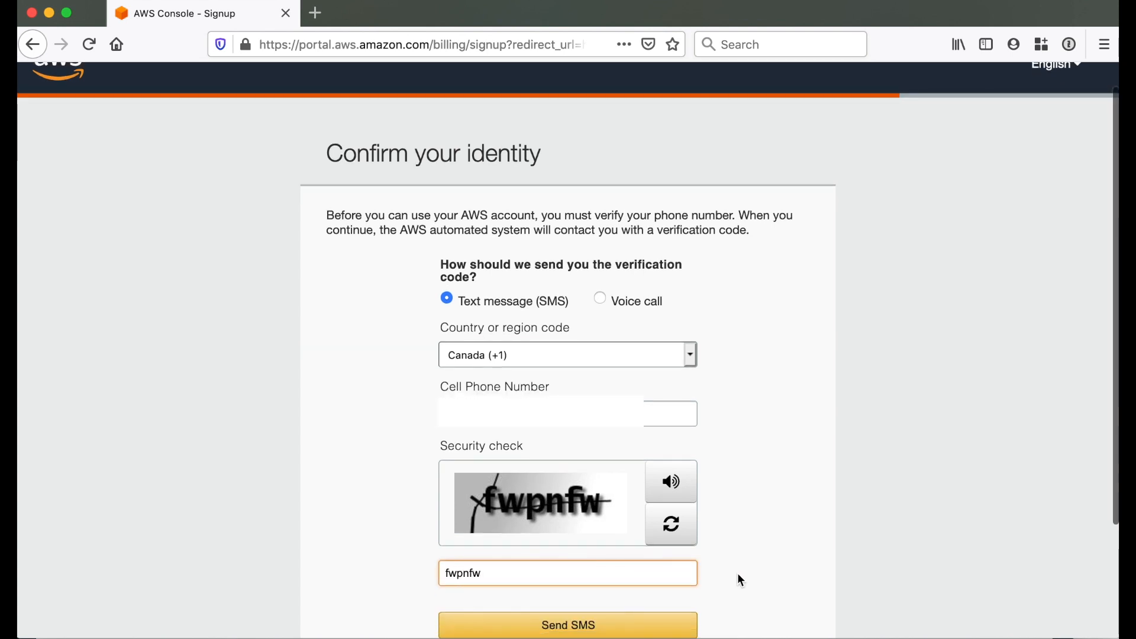
scroll(738, 575, down, 2)
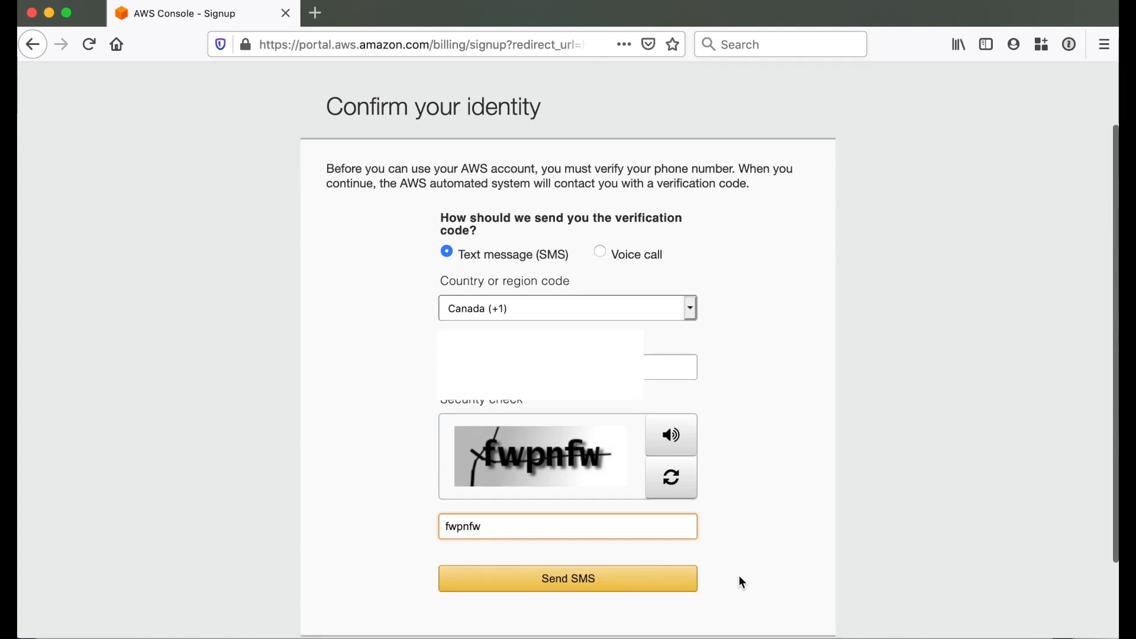
click(665, 580)
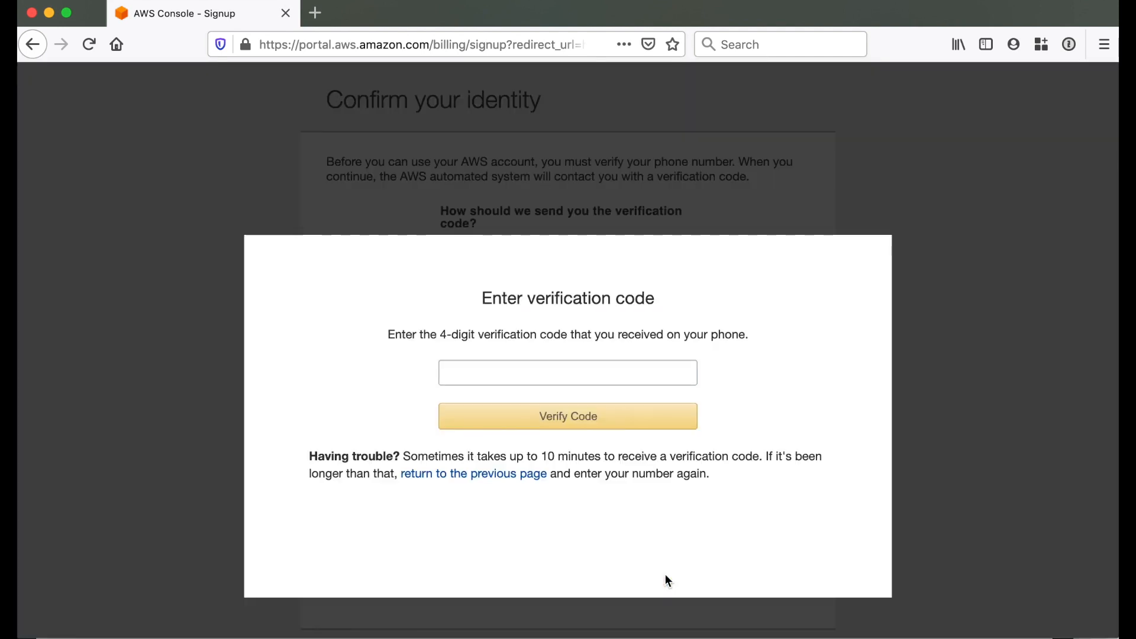
Enter the received 4-digit verification code, verify it and continue.
click(611, 377)
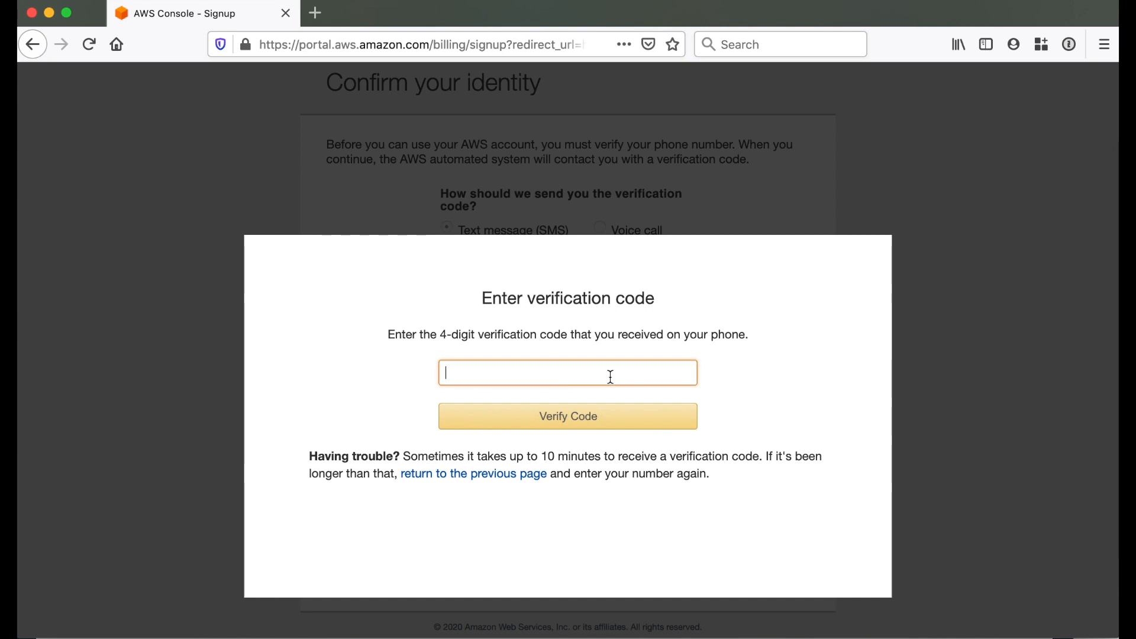
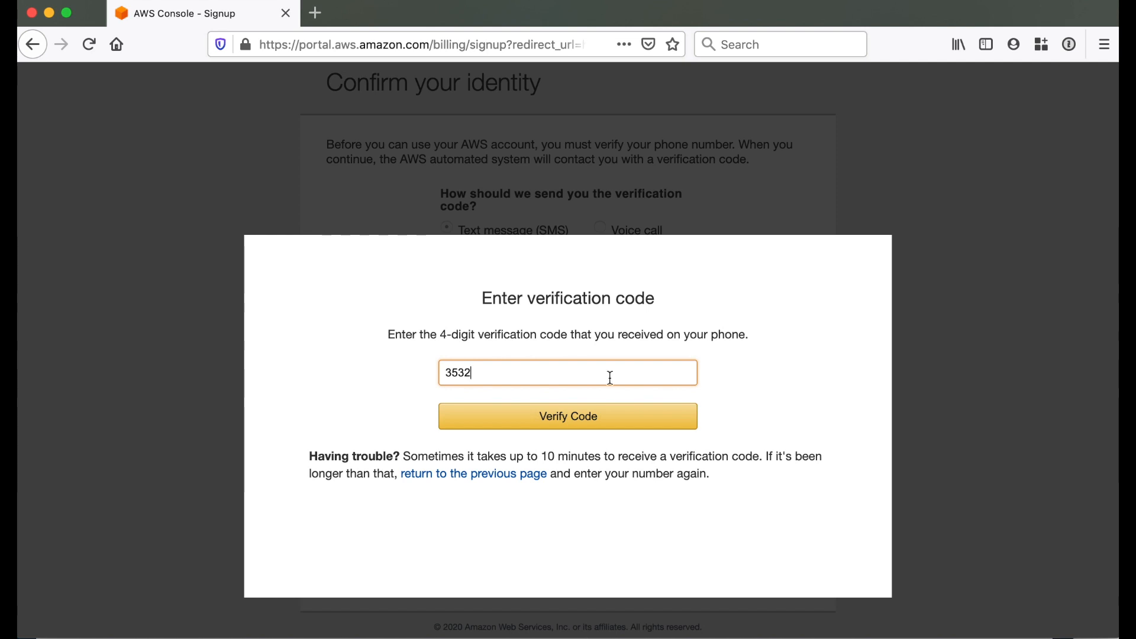
click(587, 415)
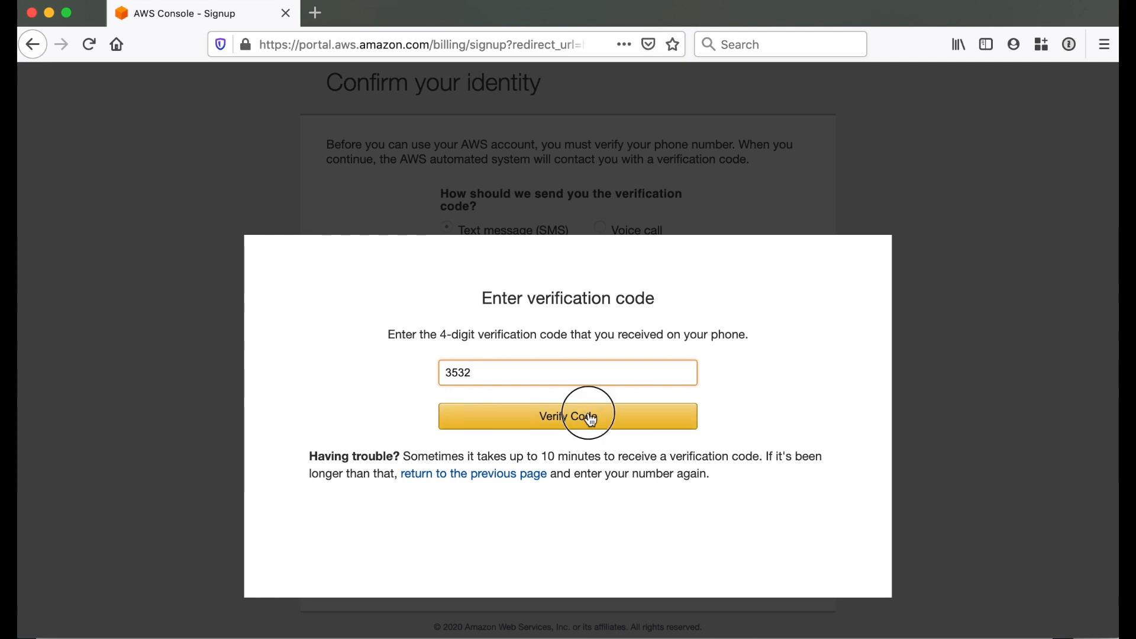
click(590, 511)
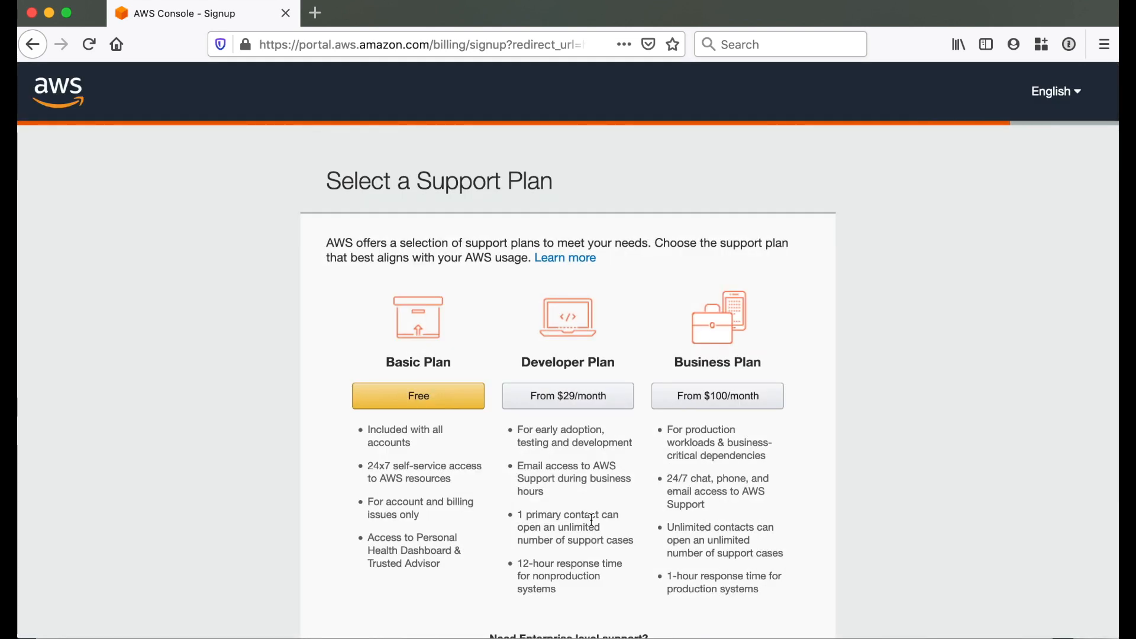
Select the free Basic support plan.
scroll(591, 521, down, 3)
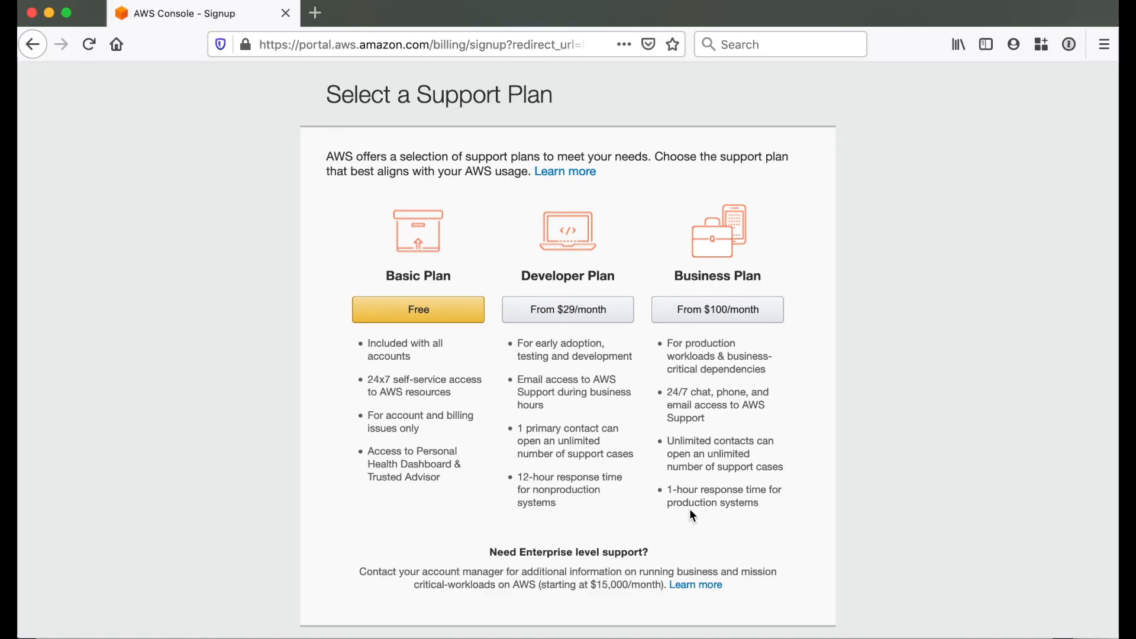
scroll(714, 546, down, 1)
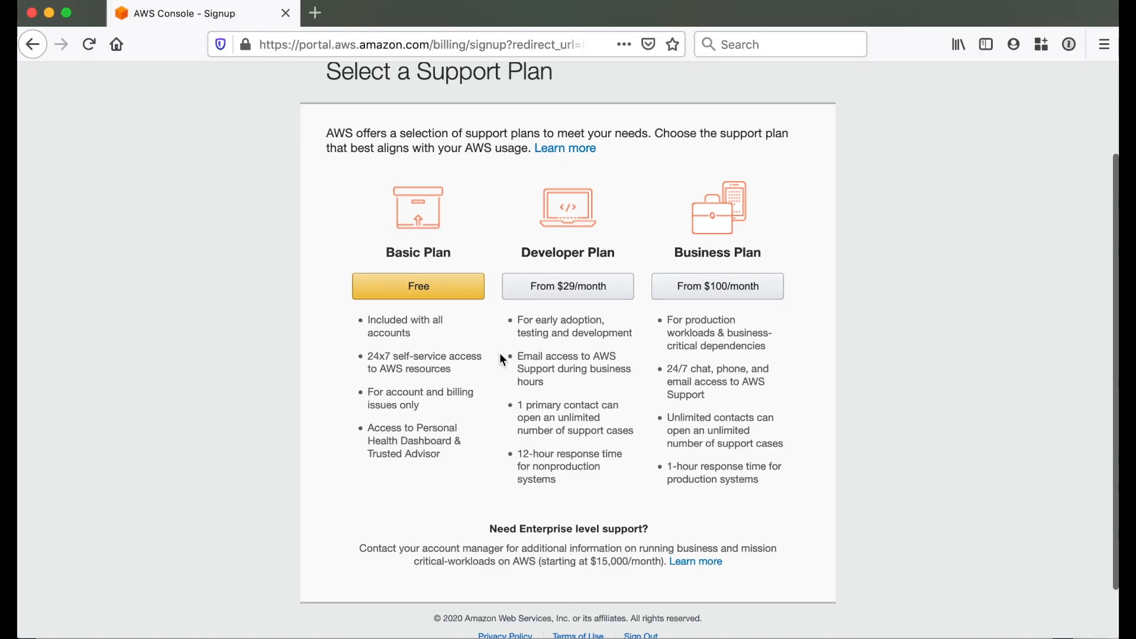
click(441, 301)
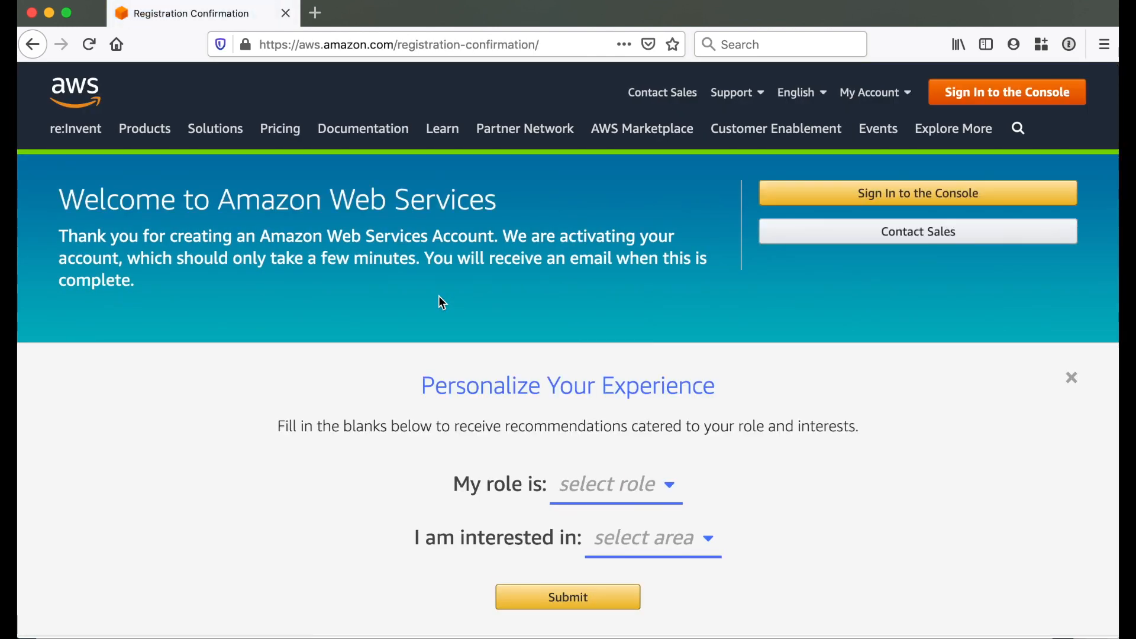
Submit role IT Executive / Manager and interest Enterprise Applications as preferences.
scroll(442, 296, down, 3)
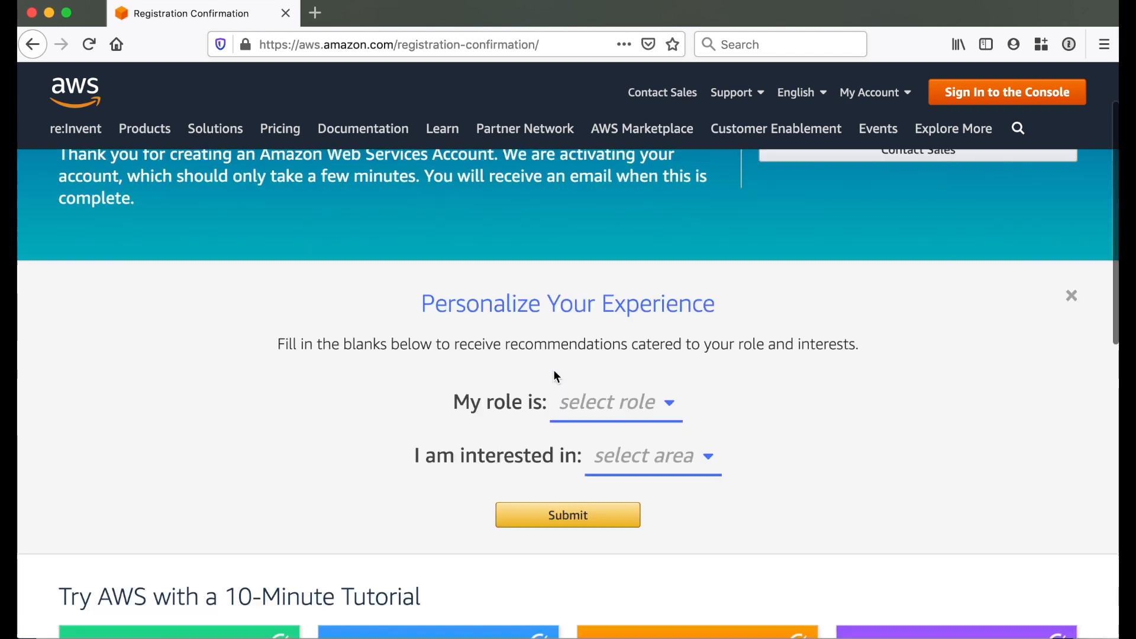
click(657, 388)
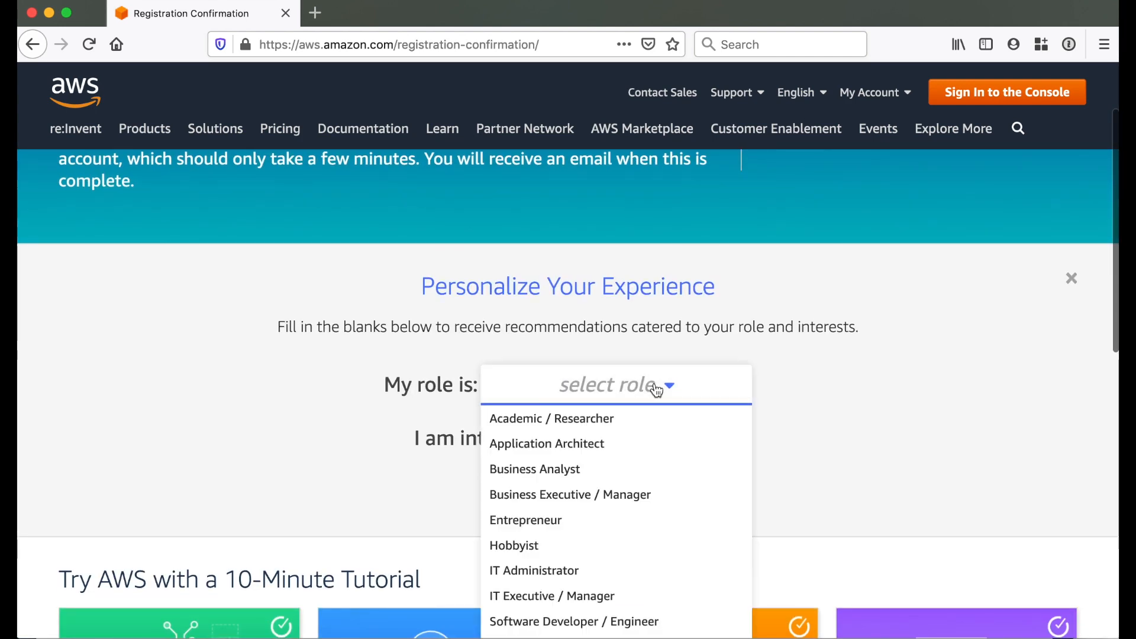
click(616, 596)
click(627, 440)
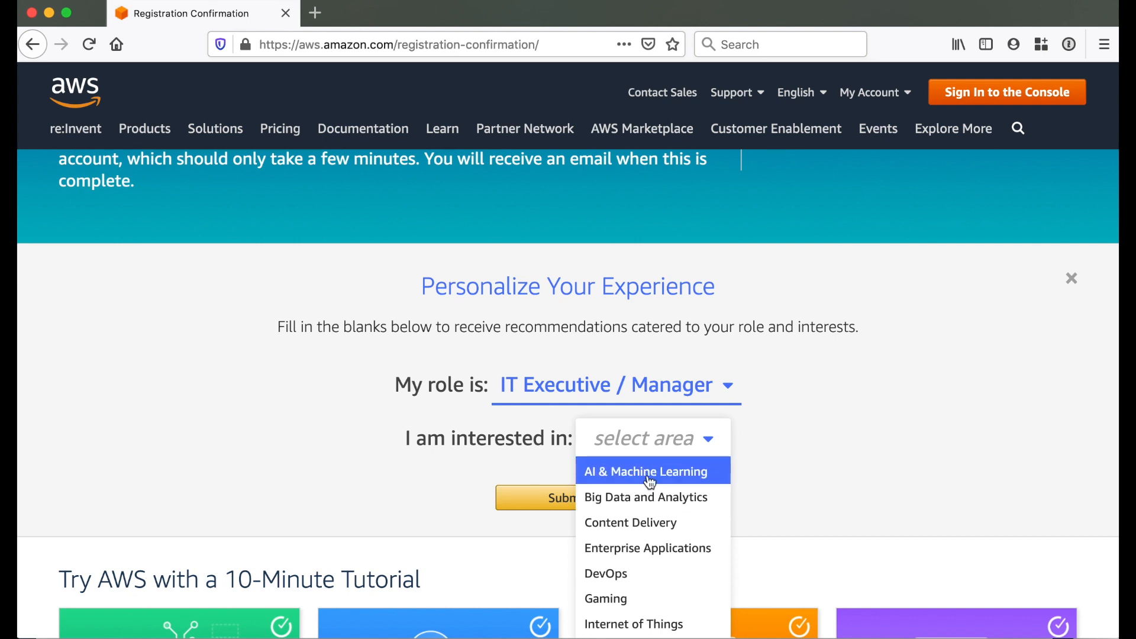
click(648, 550)
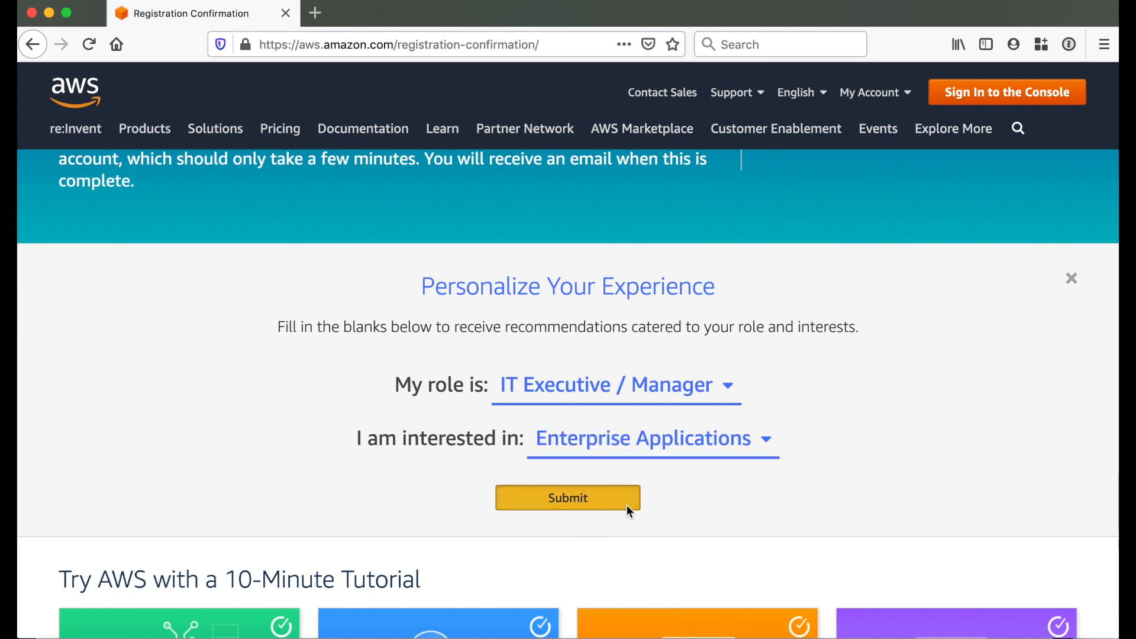
click(627, 505)
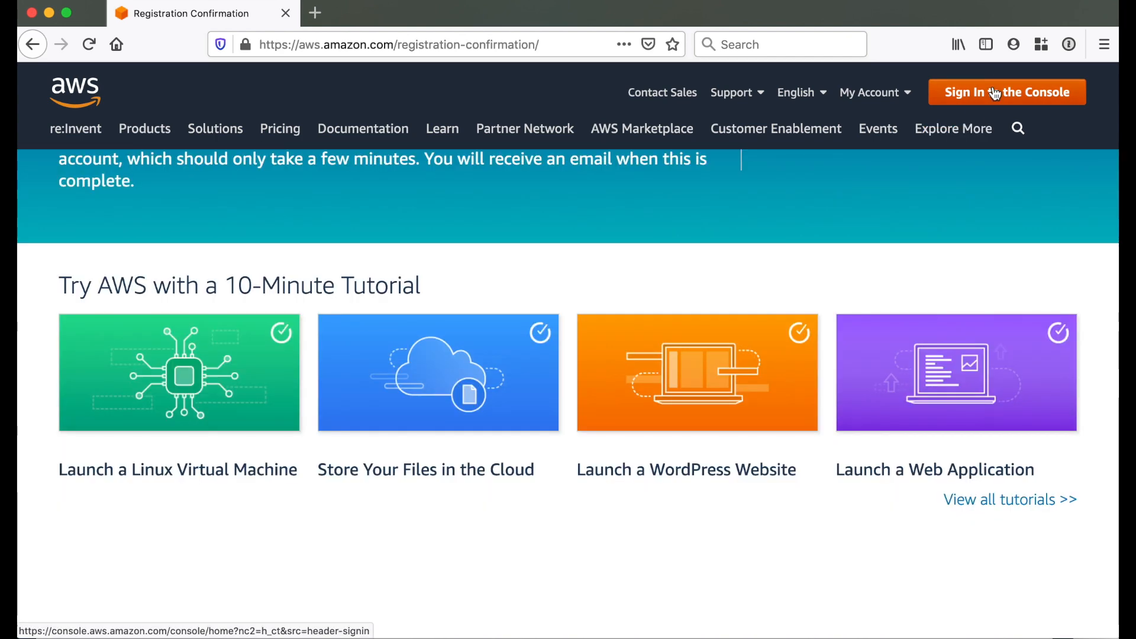
Sign in to the console as root user with the account e-mail and password.
click(995, 93)
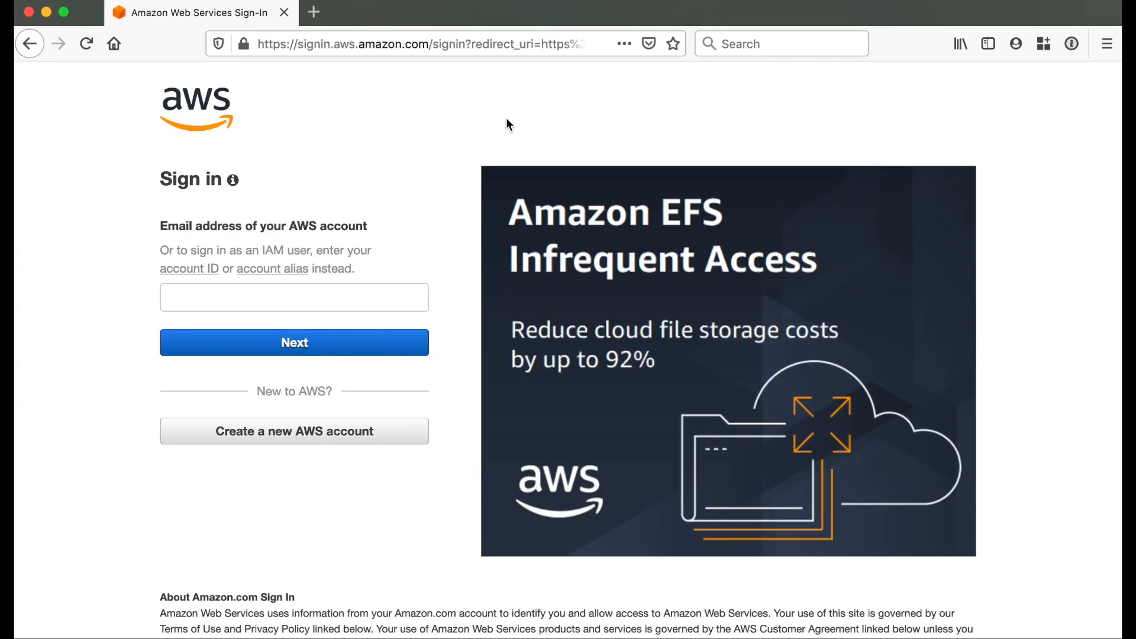
click(363, 292)
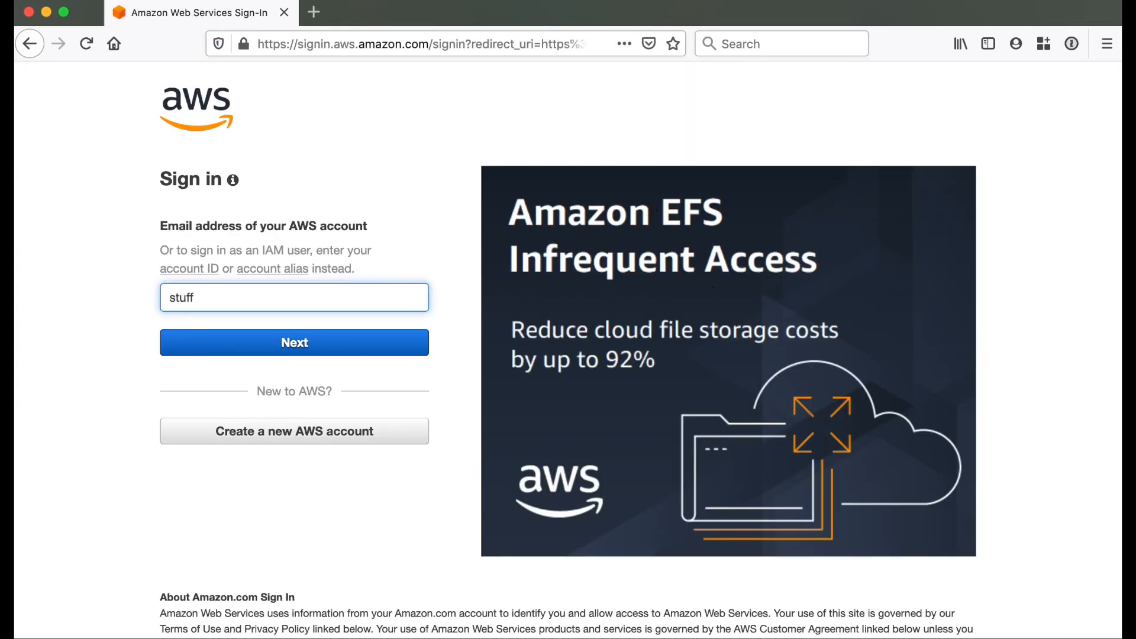
click(325, 342)
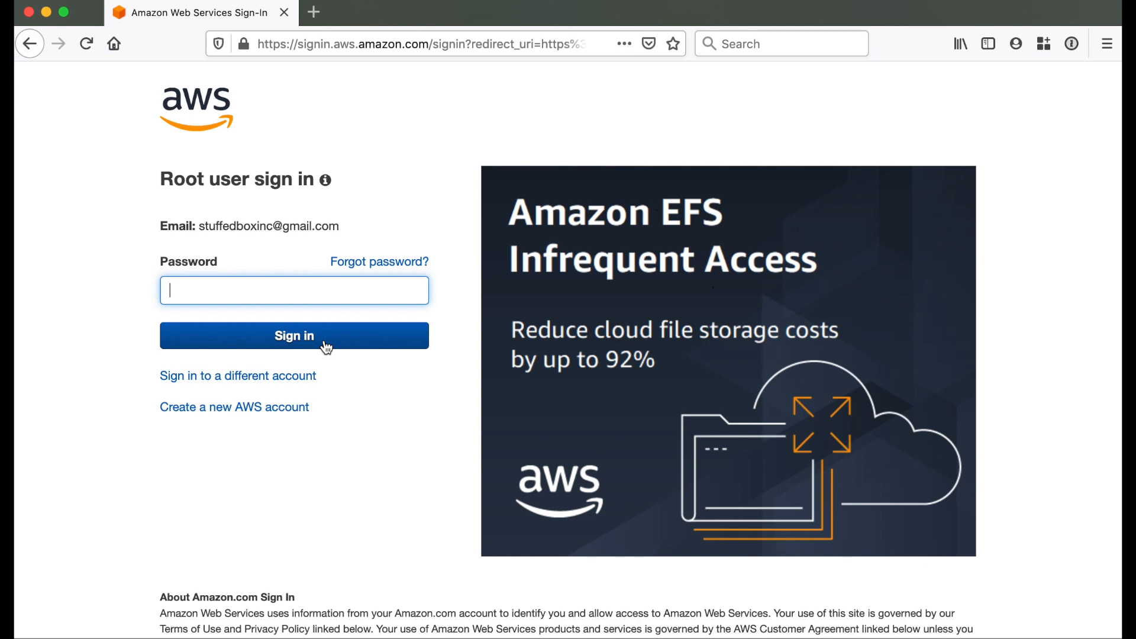
text(••••••••••••)
text(••••)
click(332, 345)
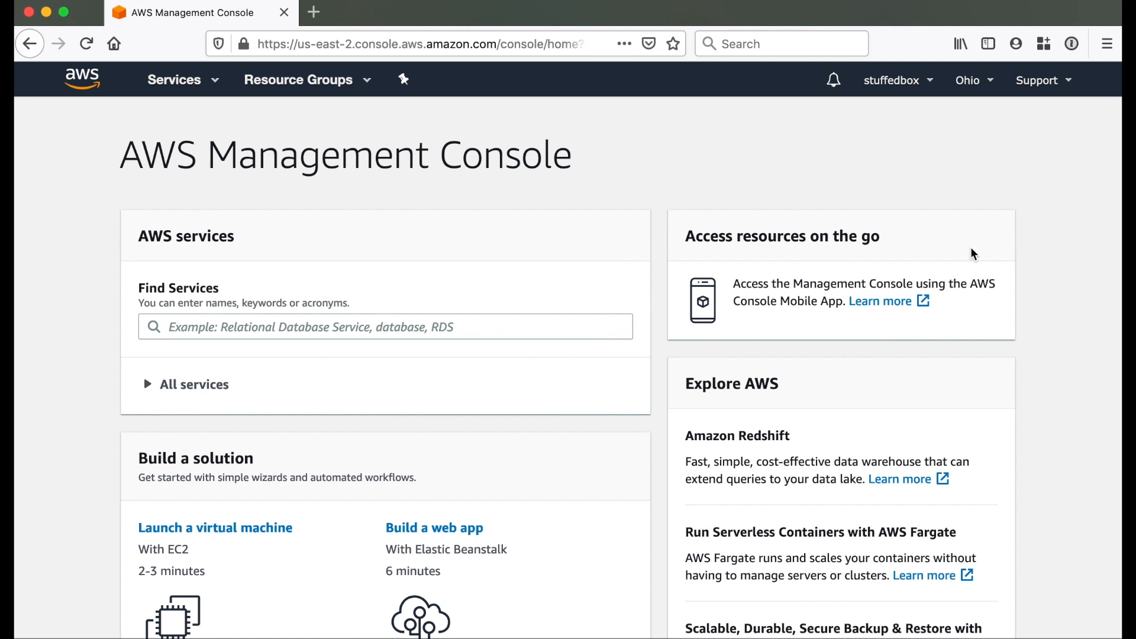
Go to the Budgets page via My Billing Dashboard in the account menu.
click(926, 87)
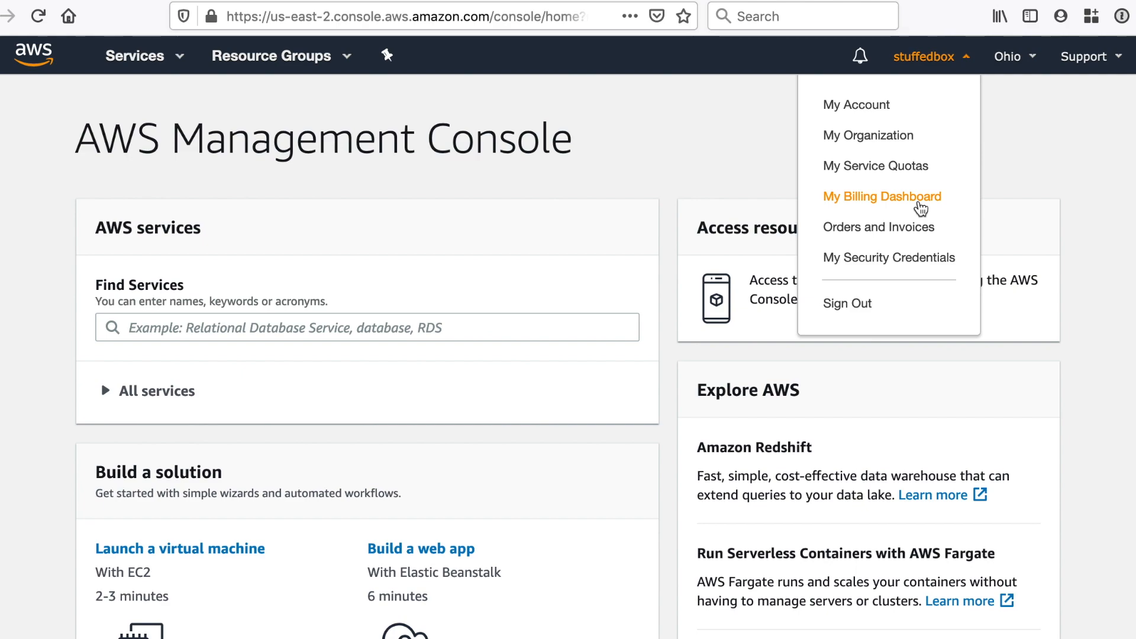
click(921, 209)
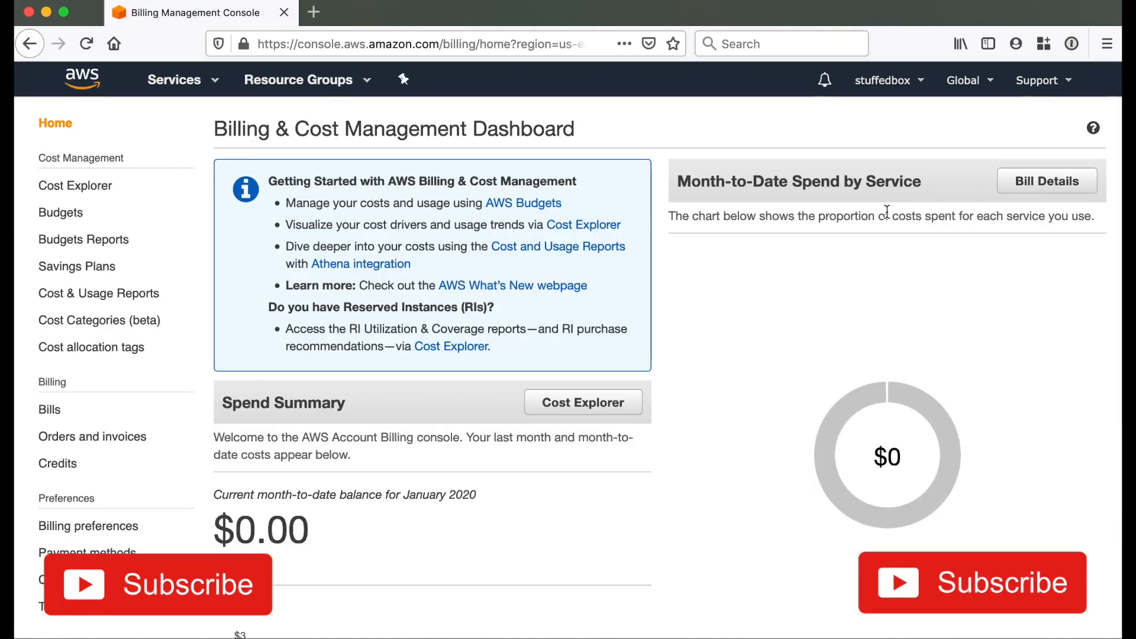
scroll(887, 211, down, 3)
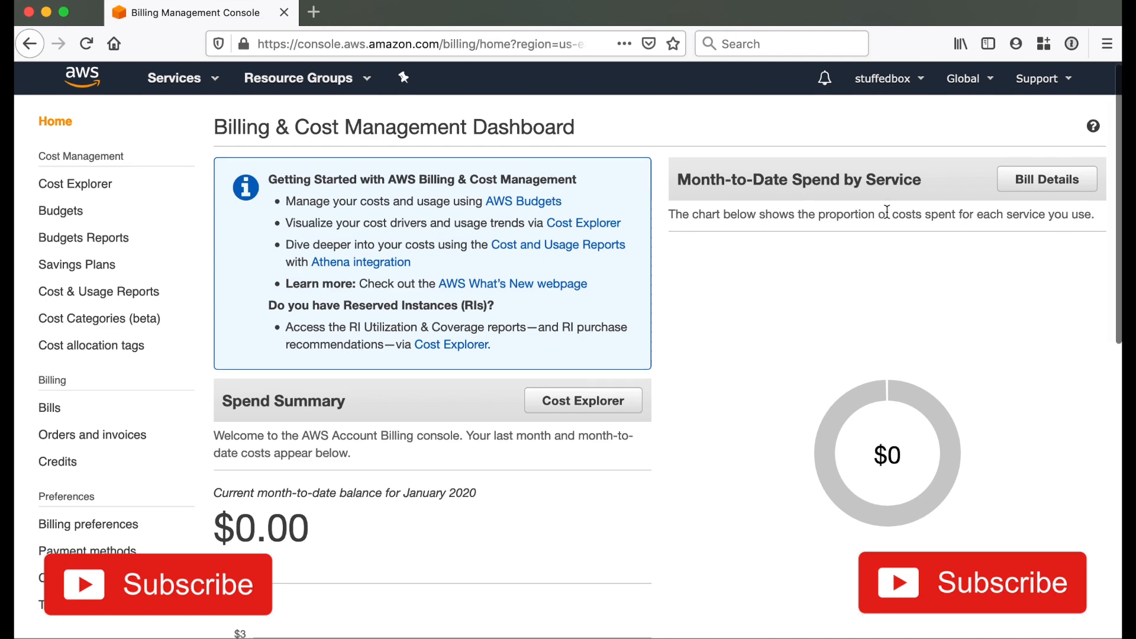
scroll(887, 211, up, 2)
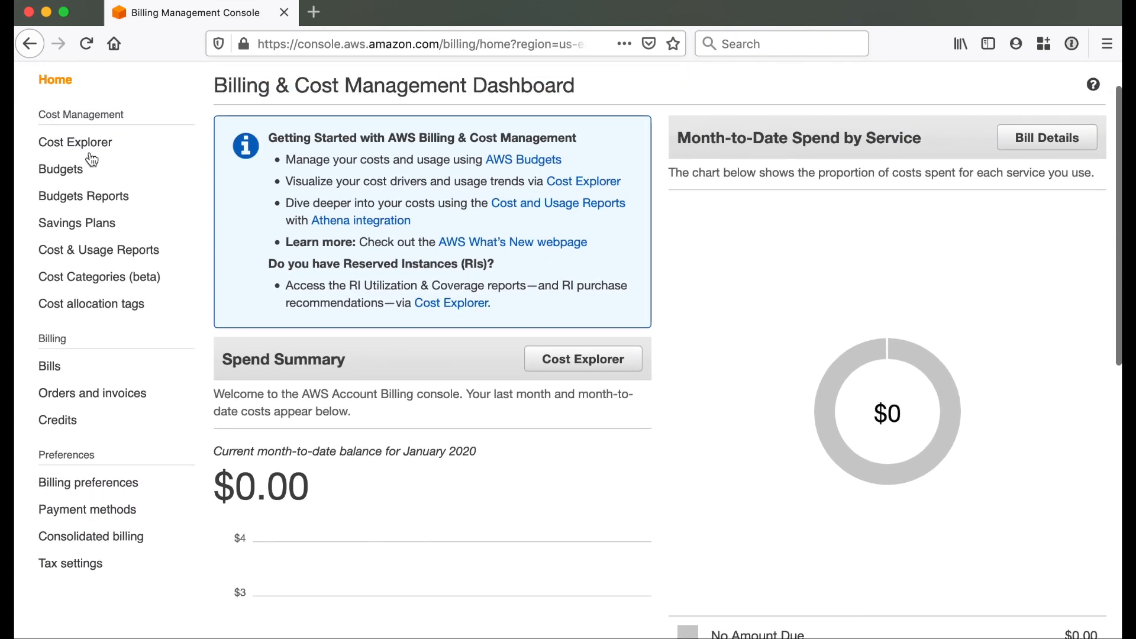
click(51, 172)
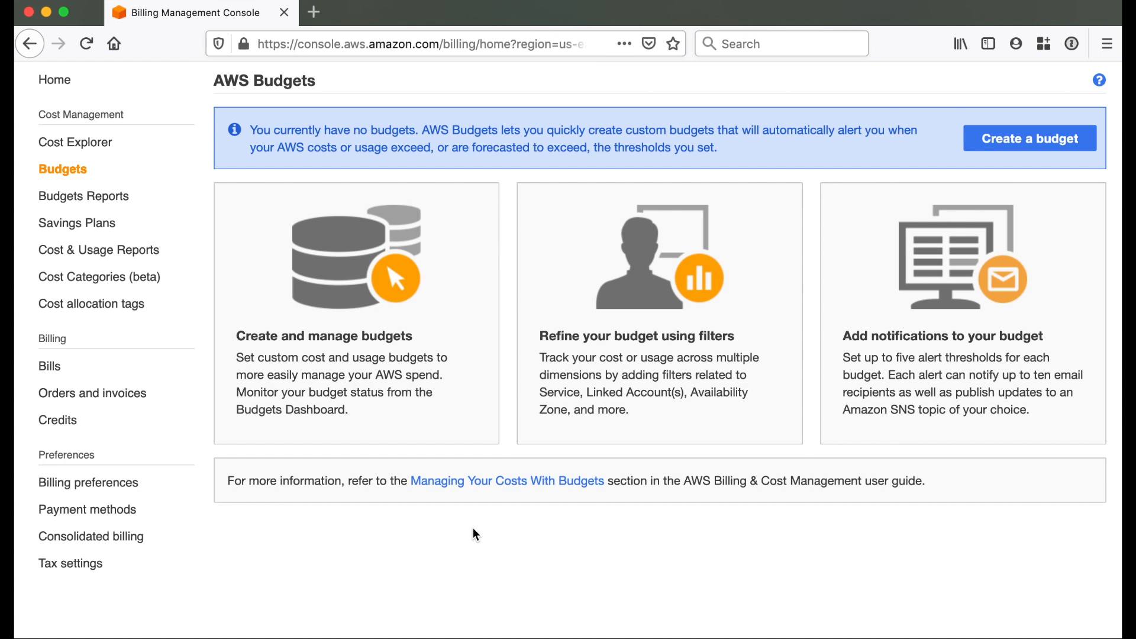
Create a new Cost budget and advance to its budget details step.
click(366, 270)
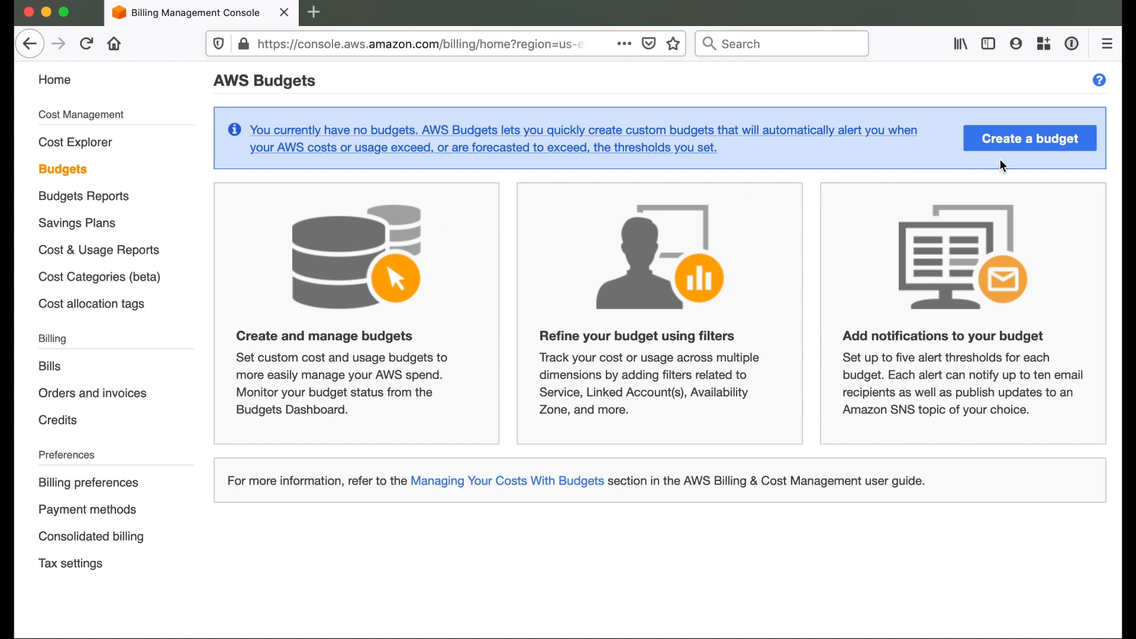
click(1009, 146)
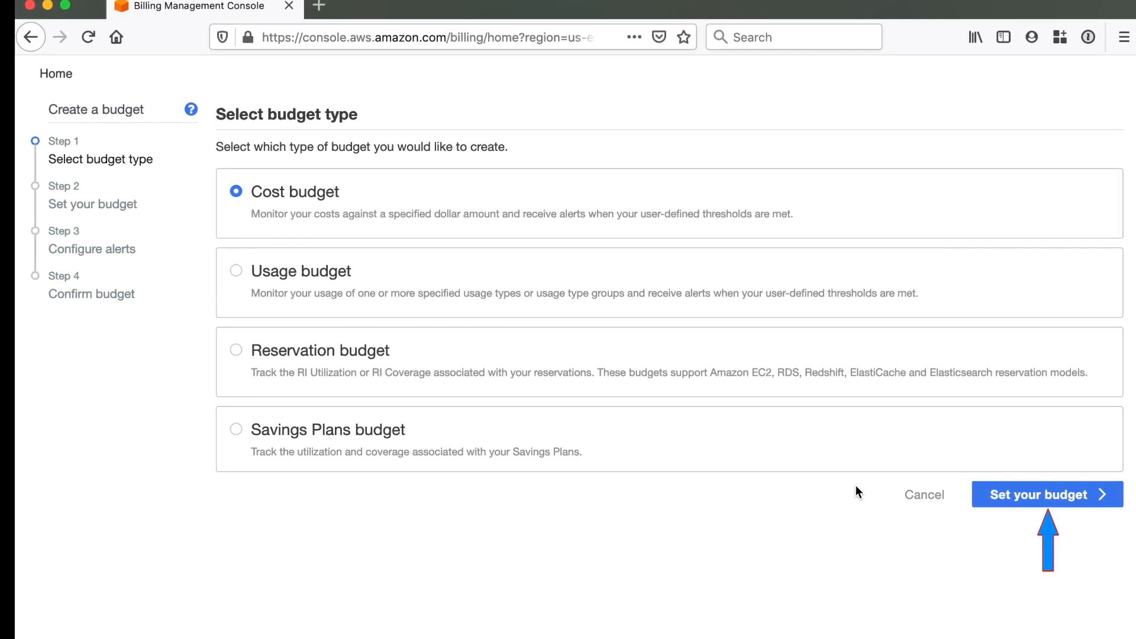
click(1058, 503)
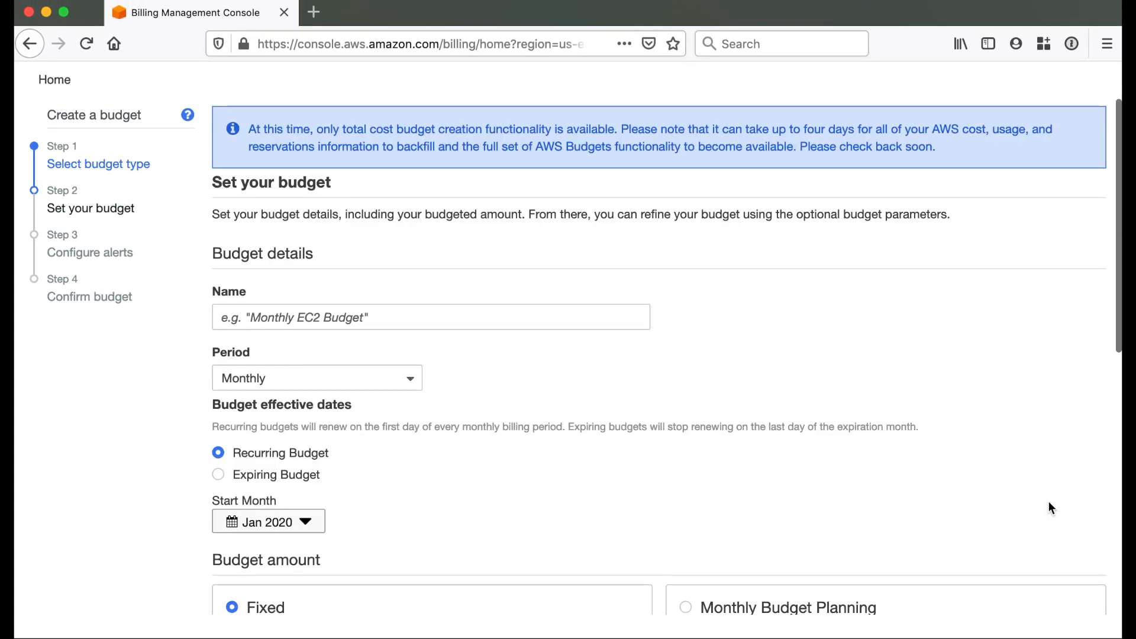
Name the budget 'Overage Budget' and make it expiring, starting Jan 2020.
click(497, 312)
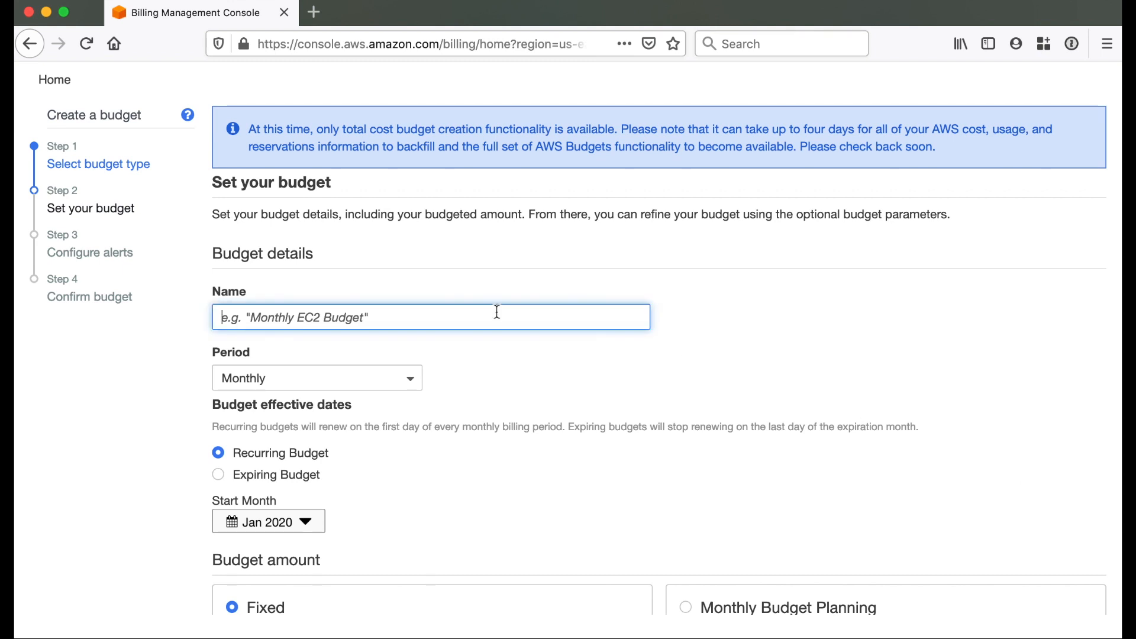
text(Overage Budget)
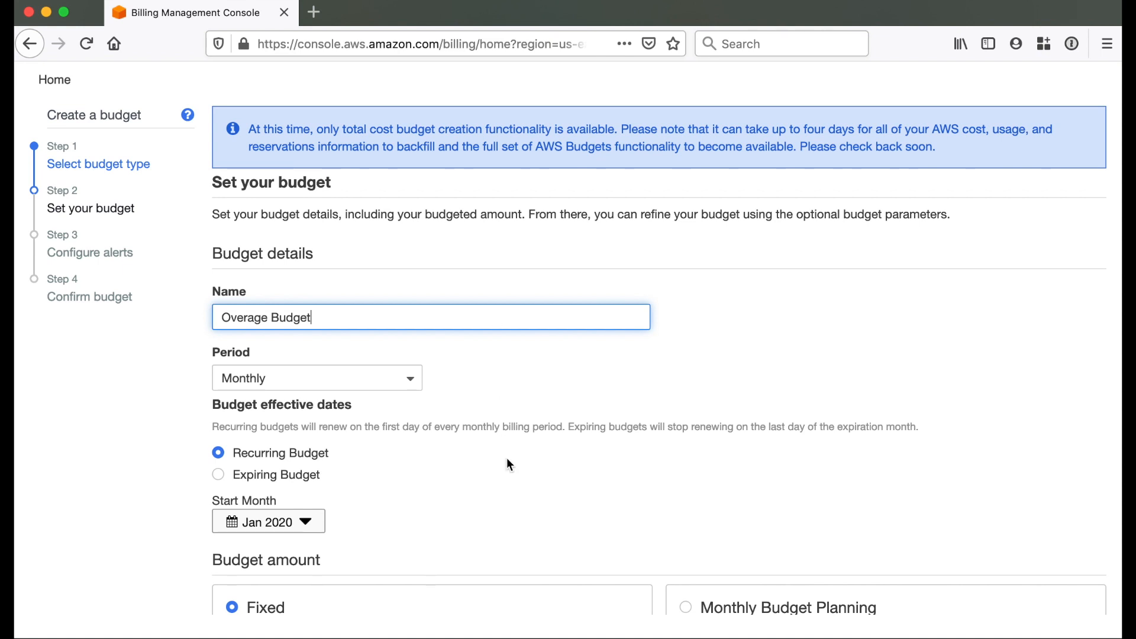
scroll(510, 465, down, 2)
scroll(510, 465, down, 2)
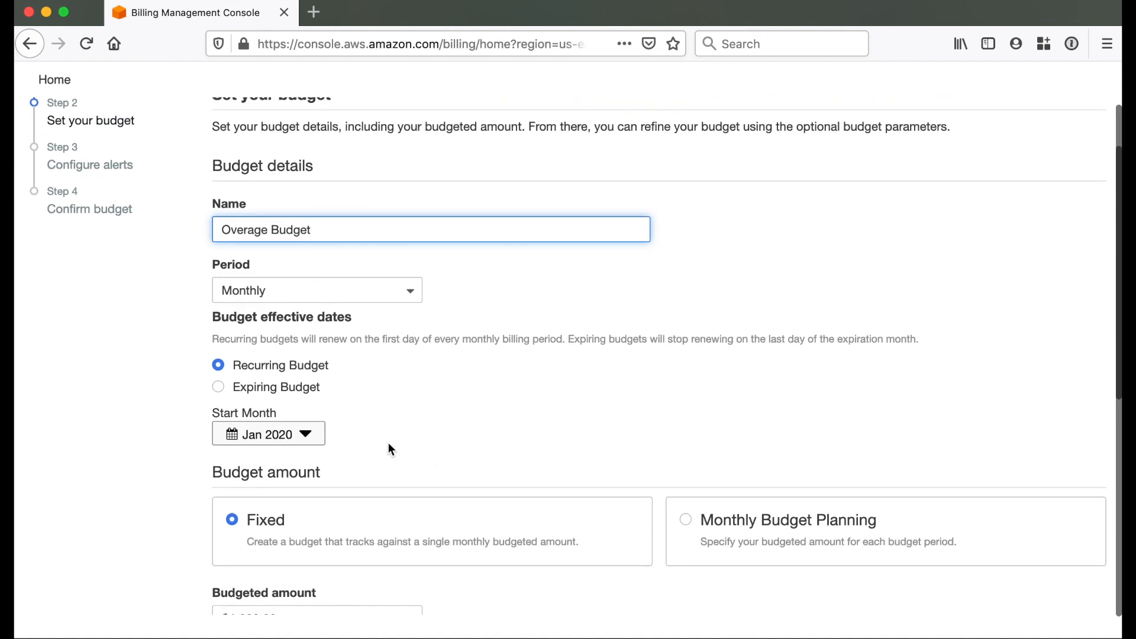
click(317, 436)
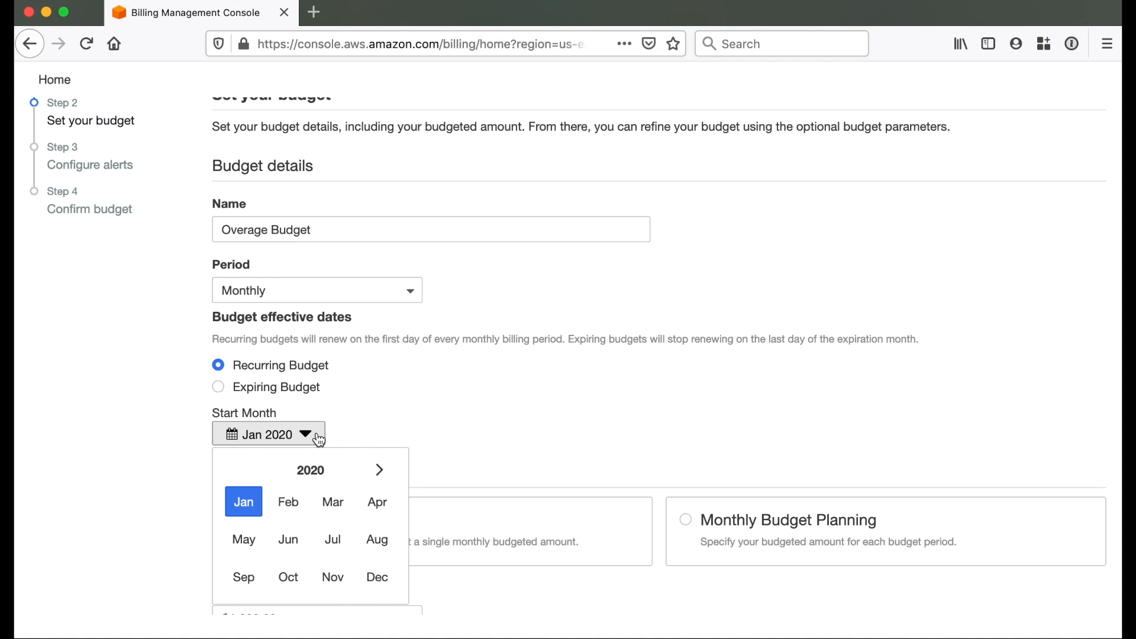
click(377, 576)
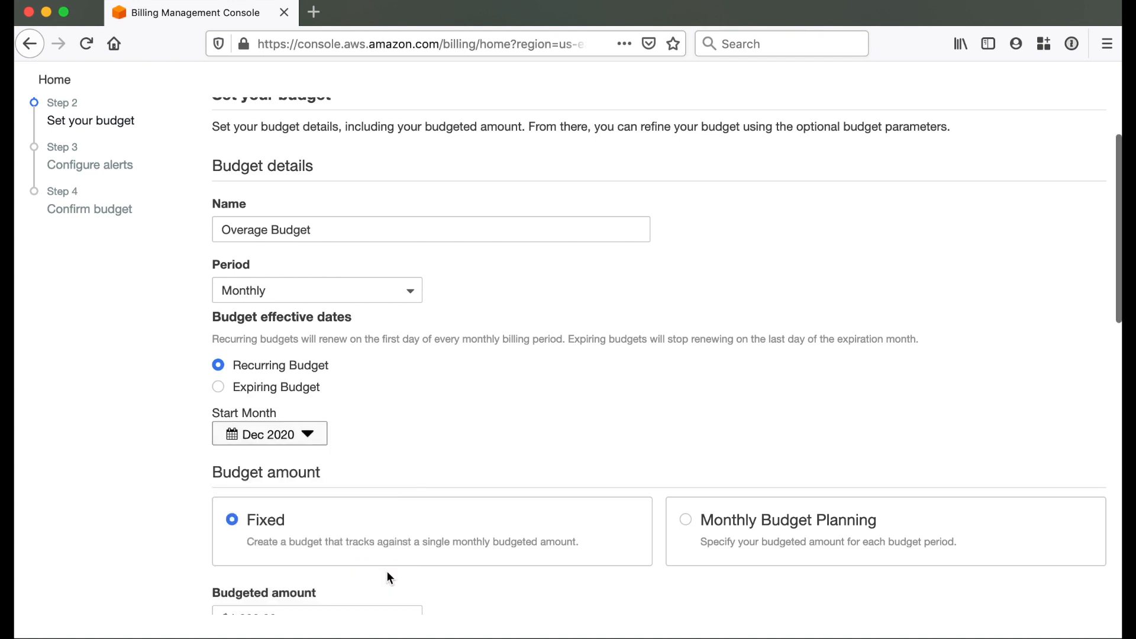
scroll(481, 431, down, 3)
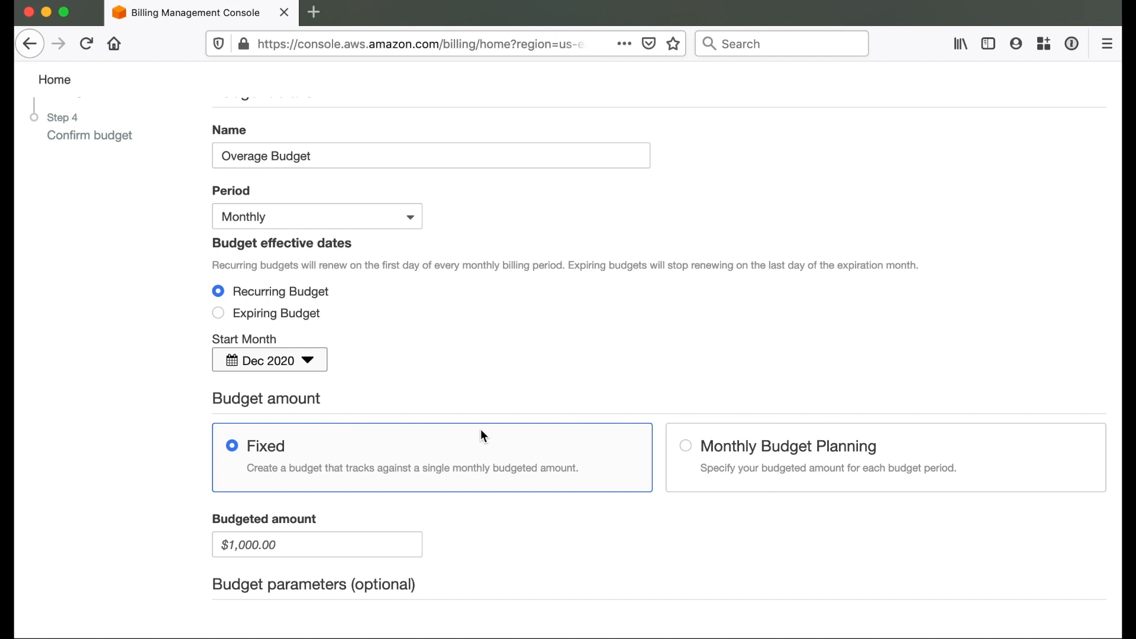
click(256, 315)
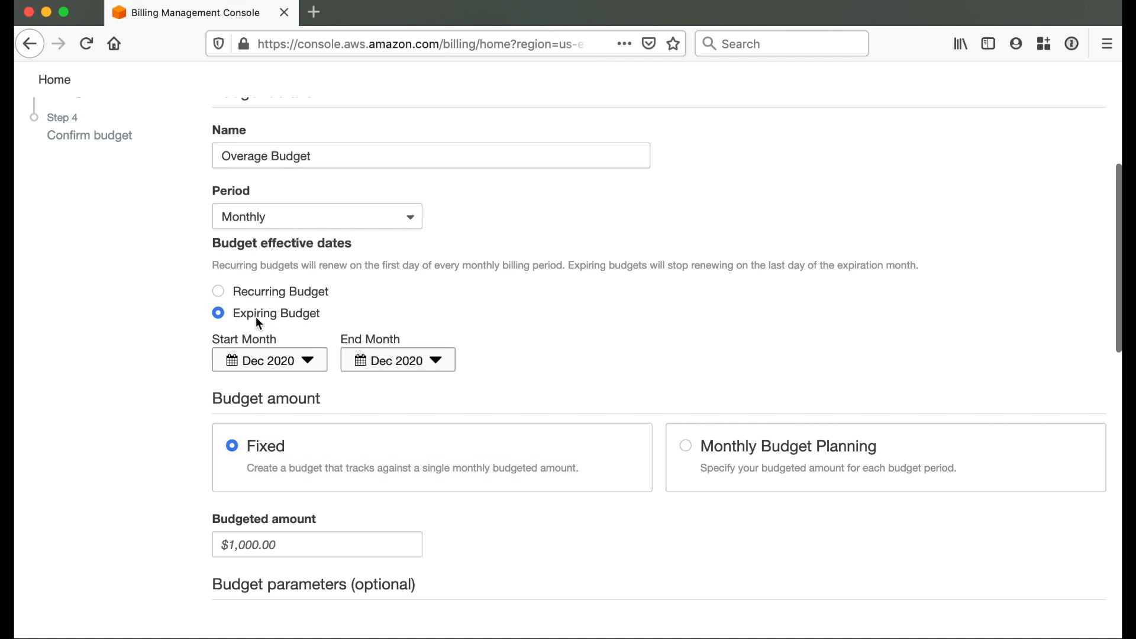
click(272, 355)
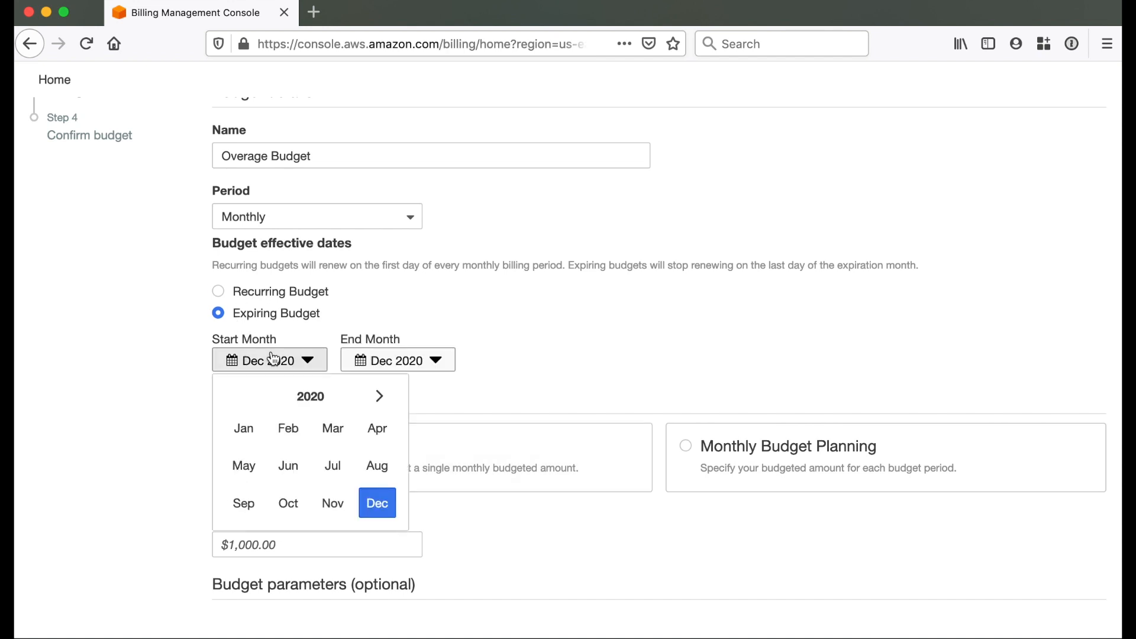
click(249, 429)
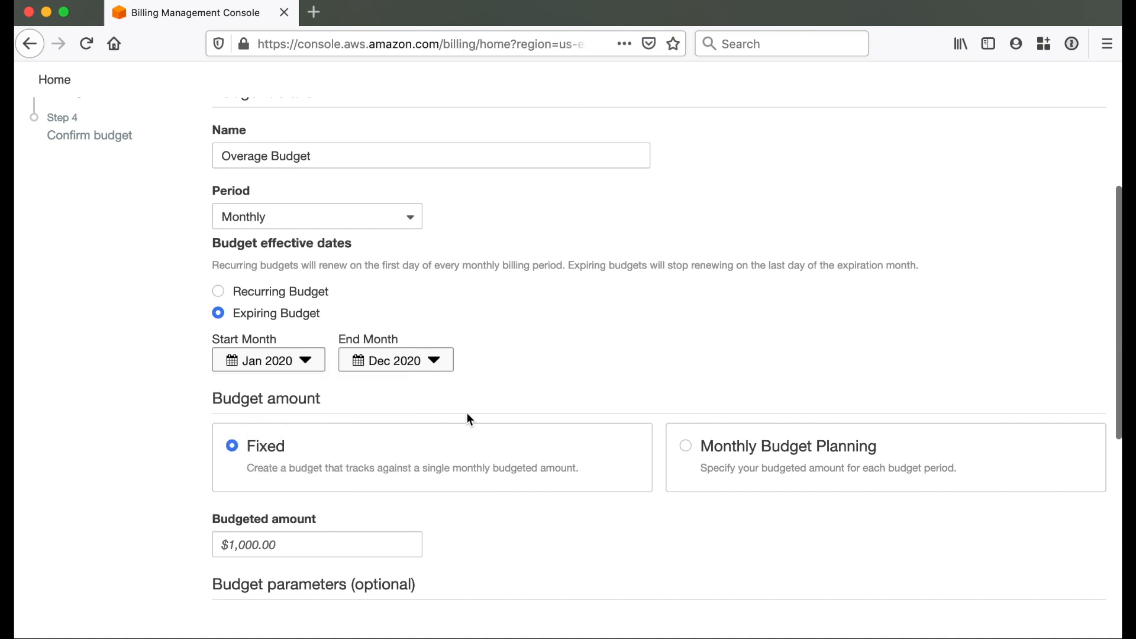
Set the fixed budgeted amount to $1.
click(353, 544)
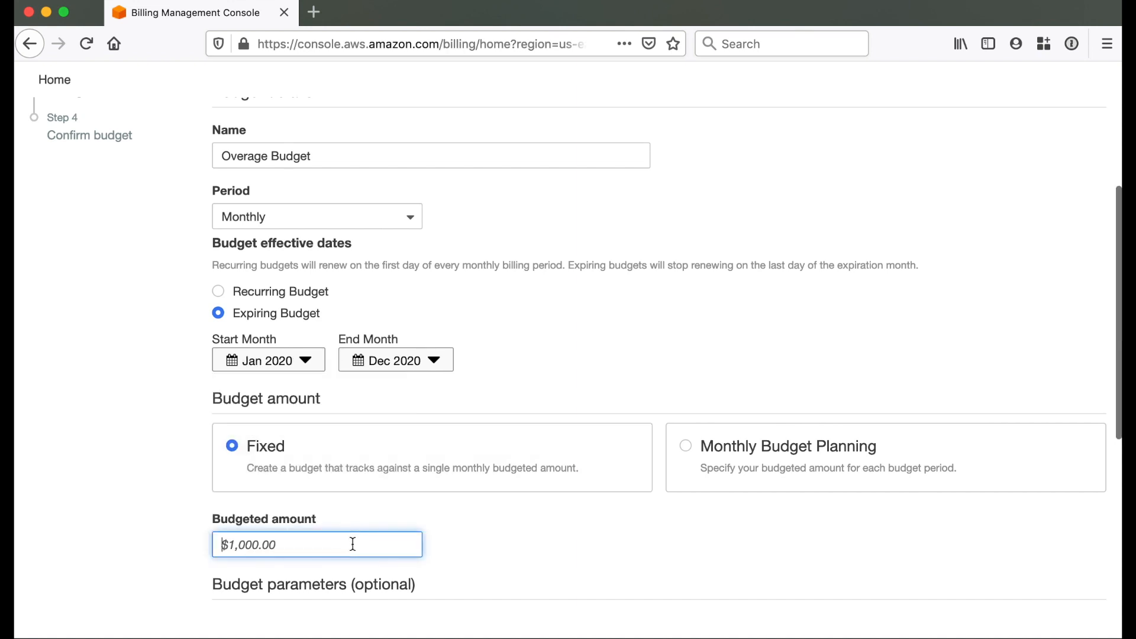
text(1)
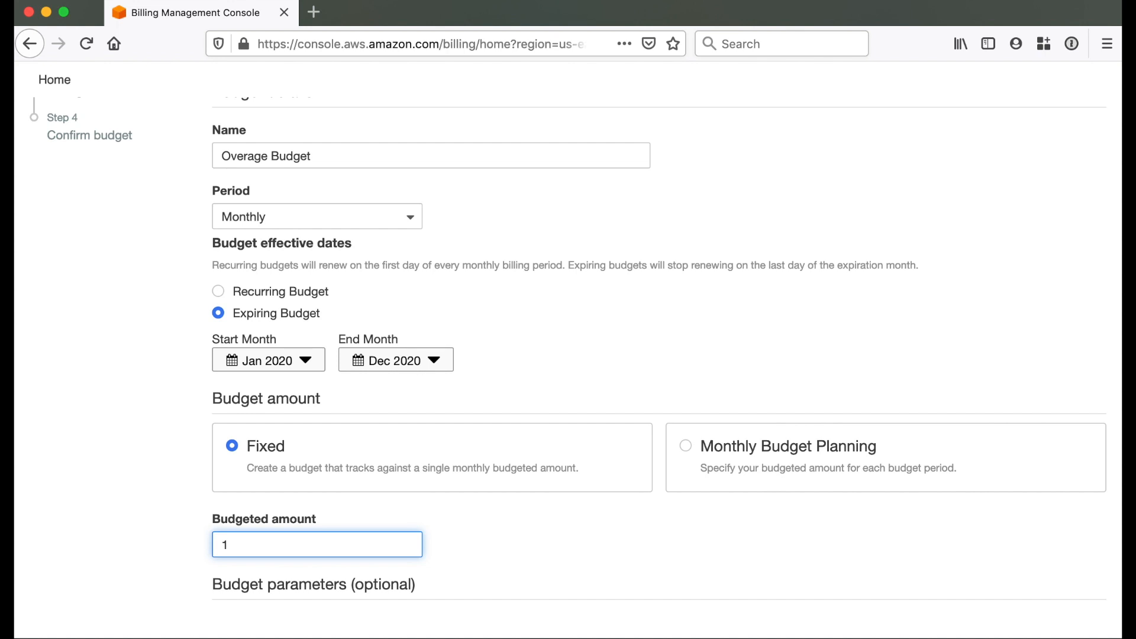
scroll(666, 355, down, 5)
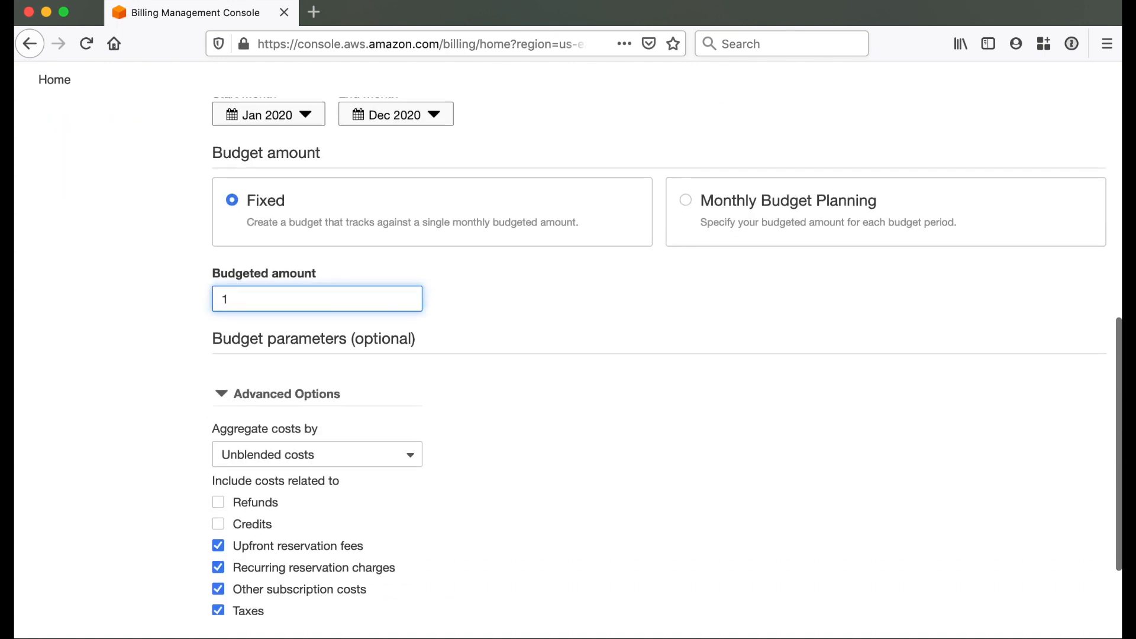
scroll(666, 355, down, 1)
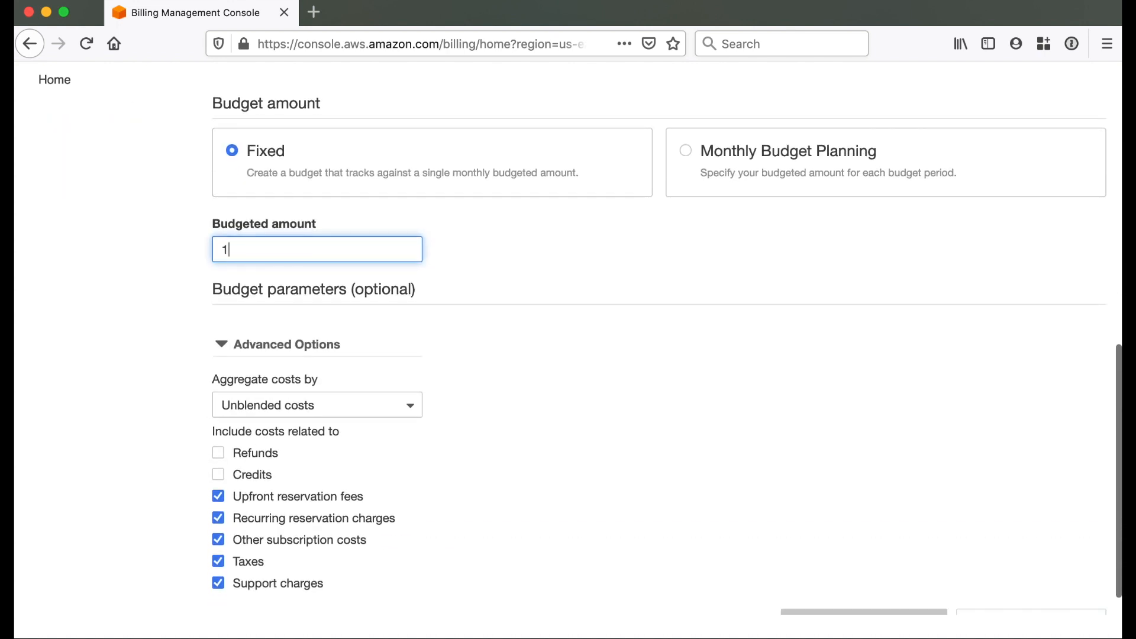
scroll(666, 355, down, 1)
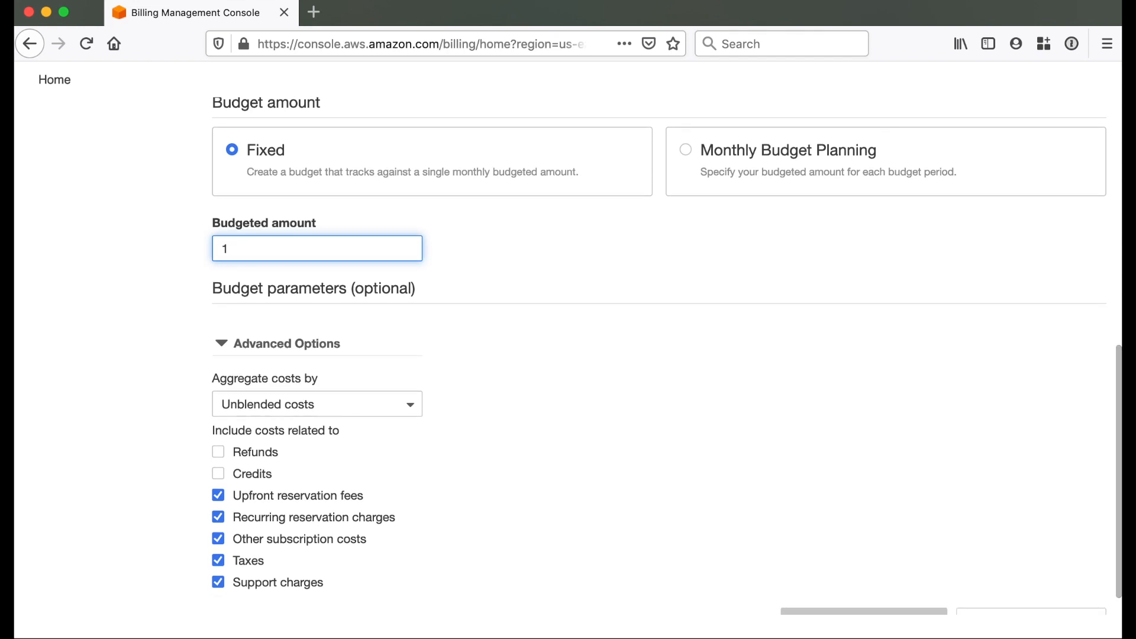
key(Tab)
scroll(666, 355, down, 1)
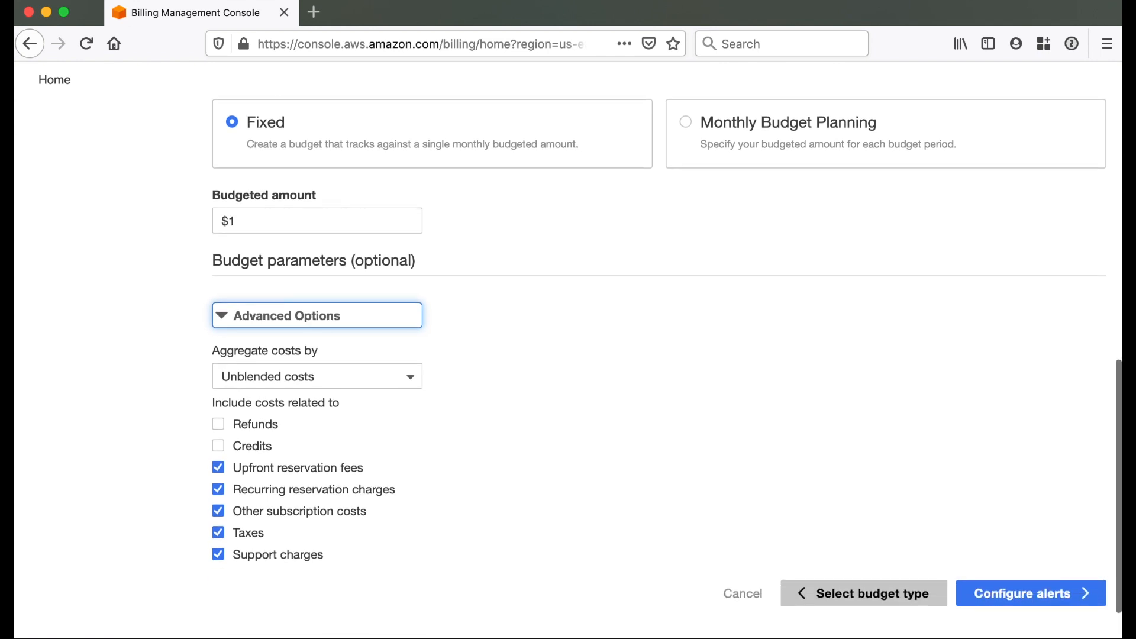
click(1041, 592)
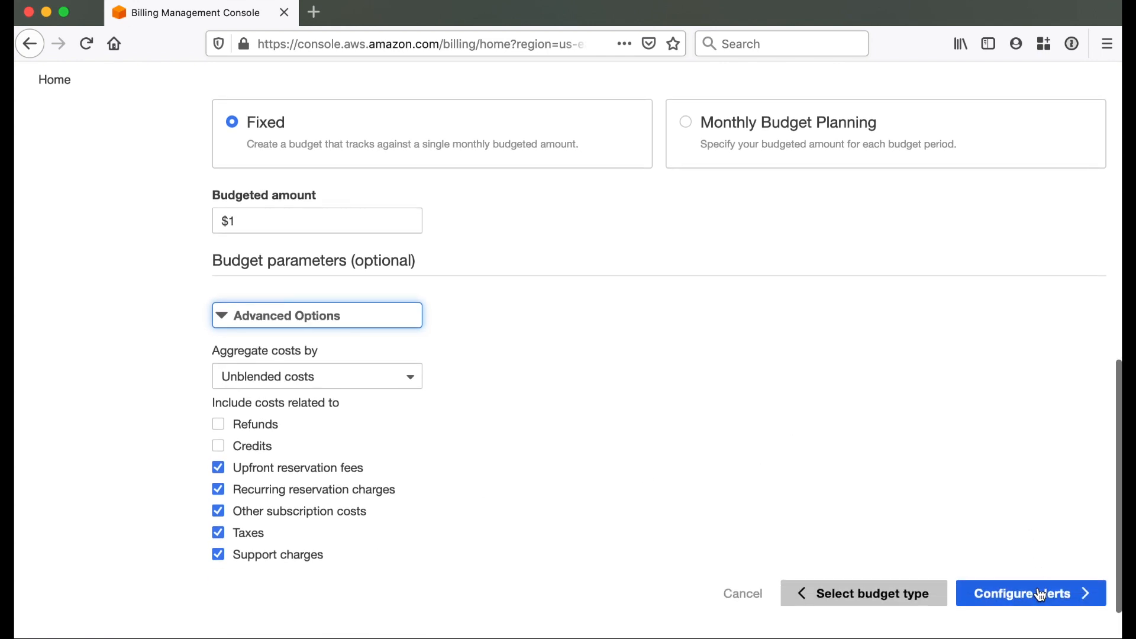
Add the account e-mail as the single alert contact, leaving SNS notifications off.
click(1041, 593)
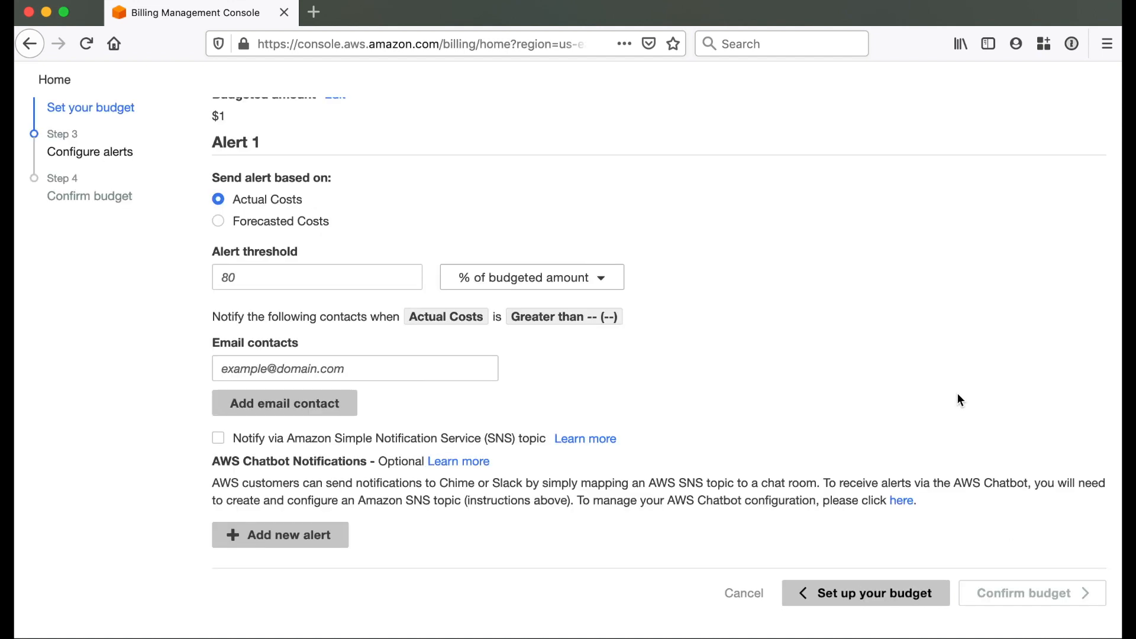
scroll(958, 394, up, 4)
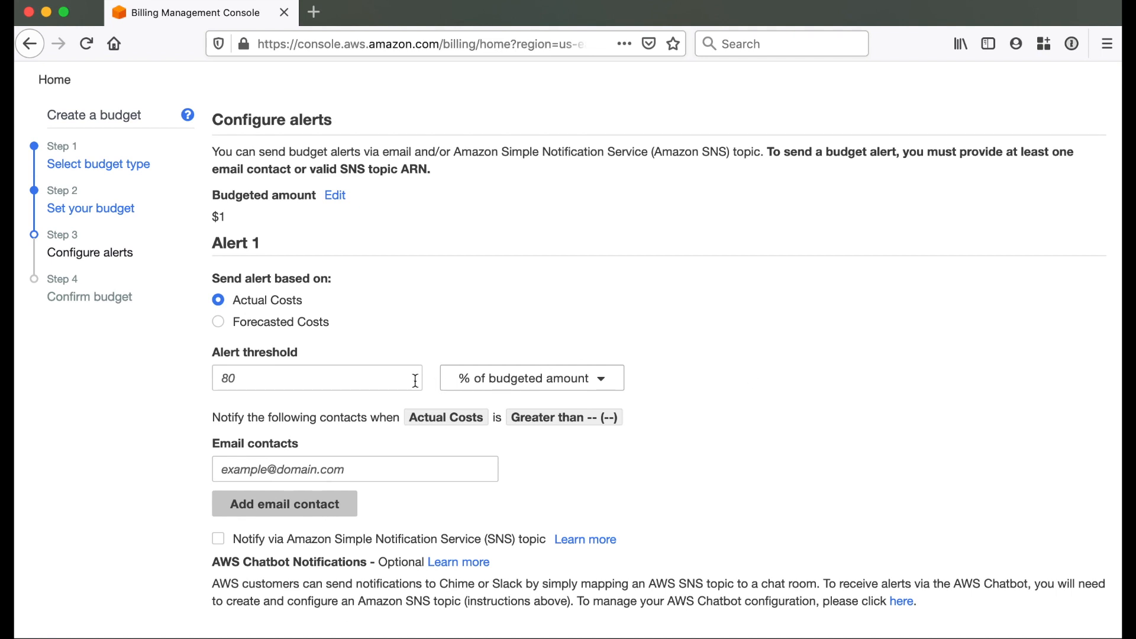
click(396, 474)
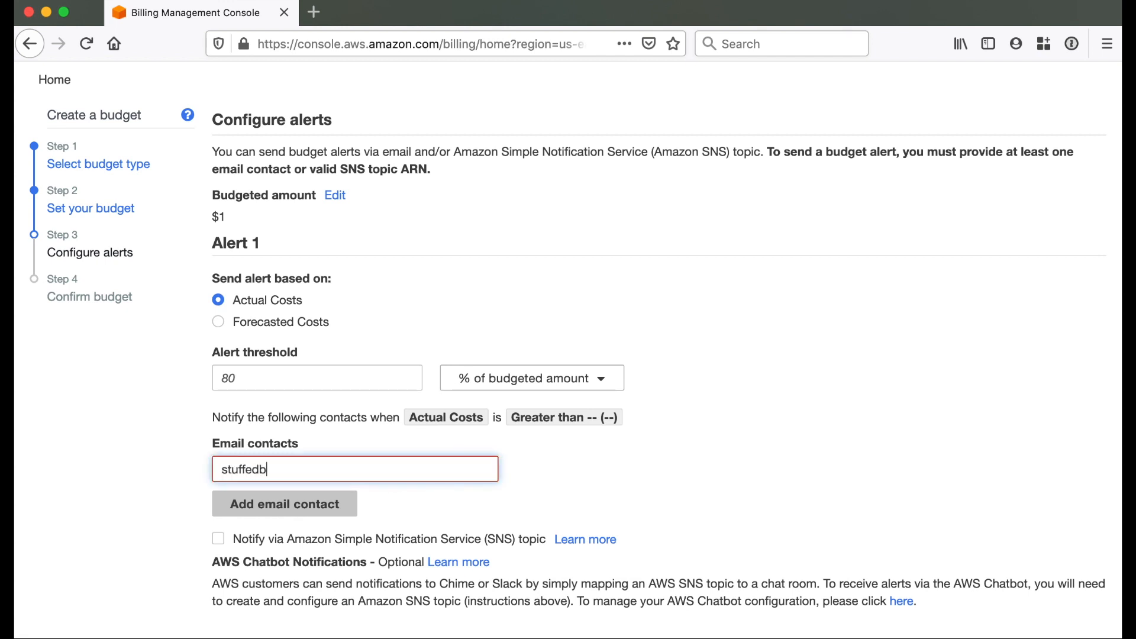
click(313, 508)
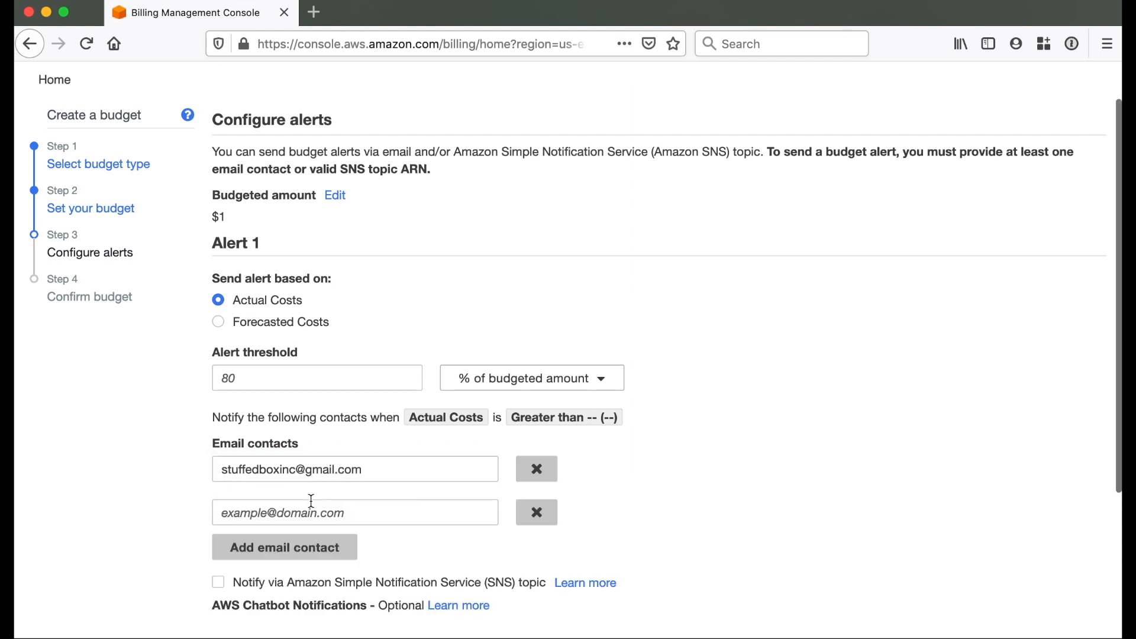
click(536, 514)
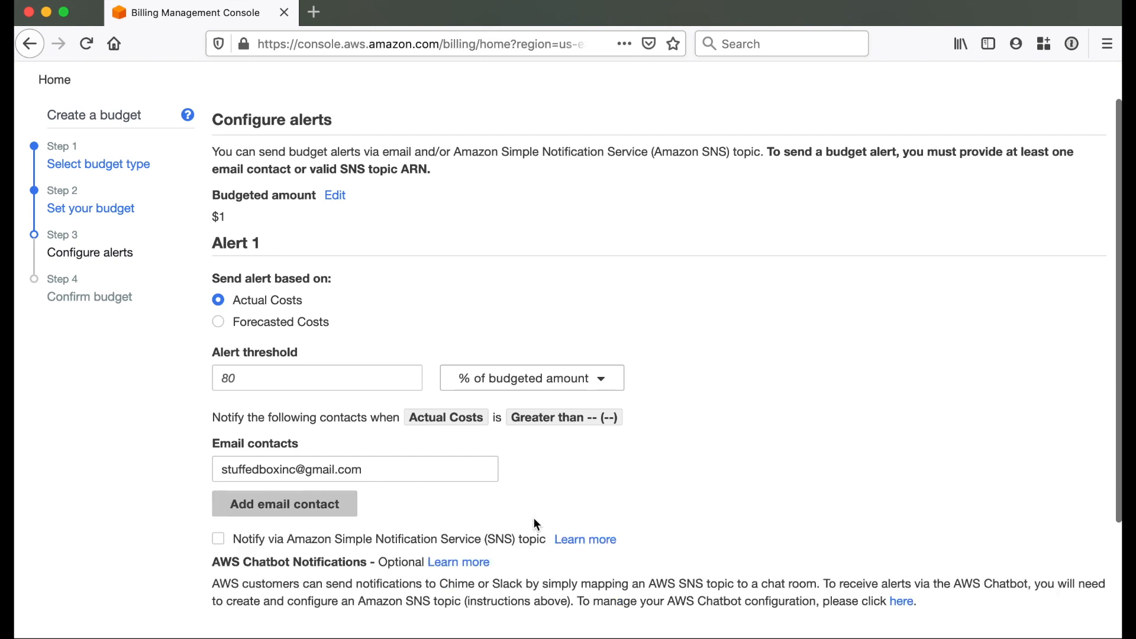
click(229, 540)
scroll(395, 552, down, 1)
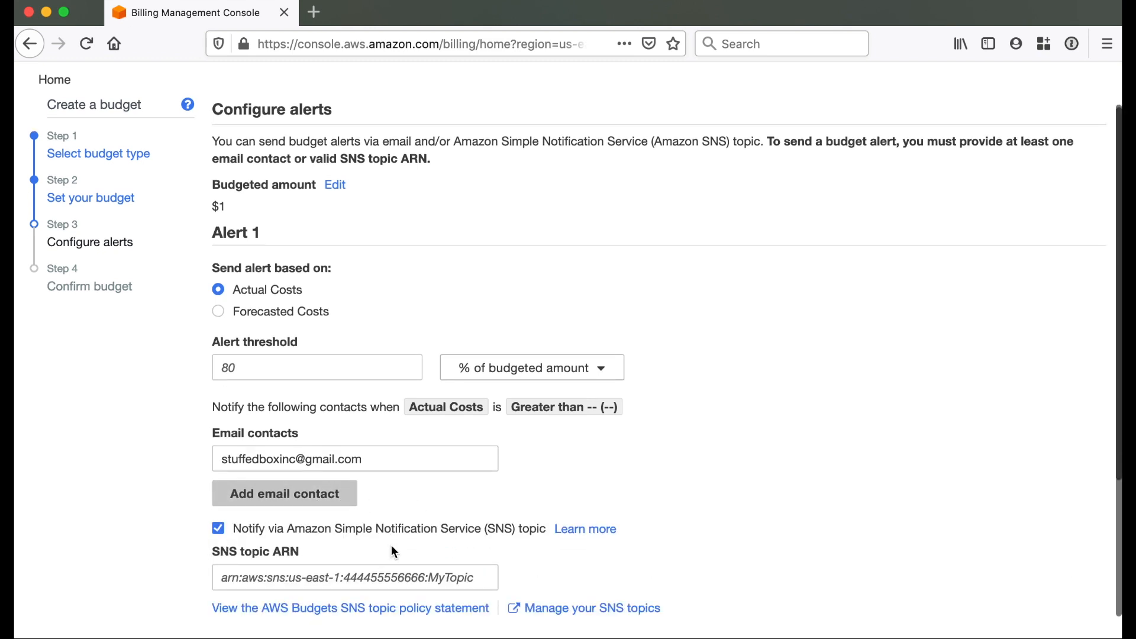
scroll(394, 552, down, 3)
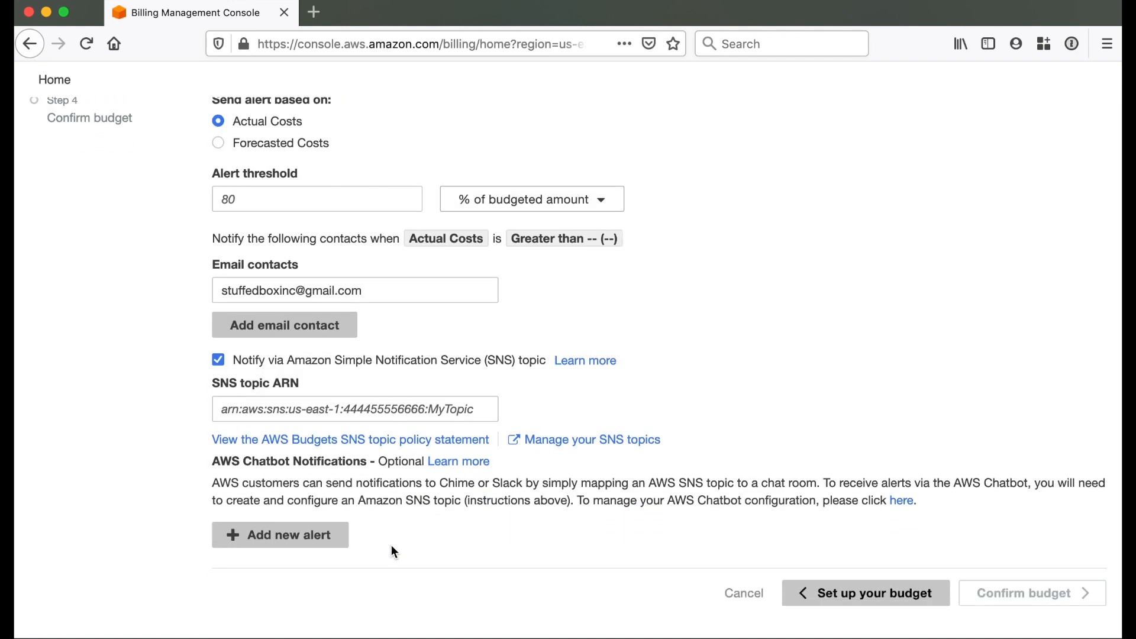
click(217, 361)
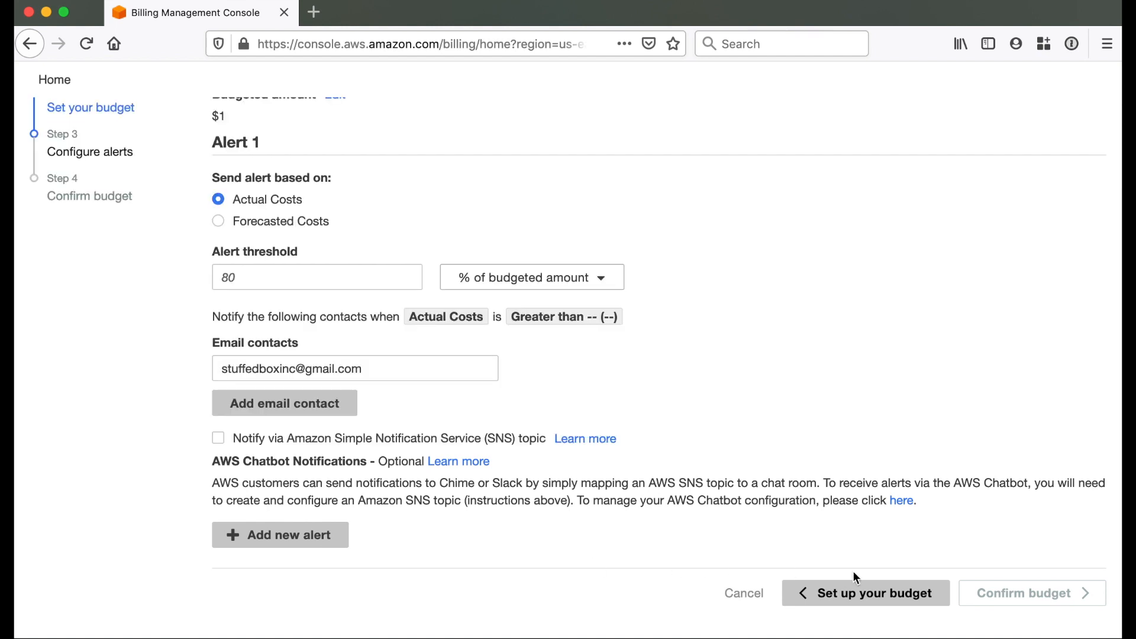
Set the alert threshold to 80% of actual costs.
click(372, 279)
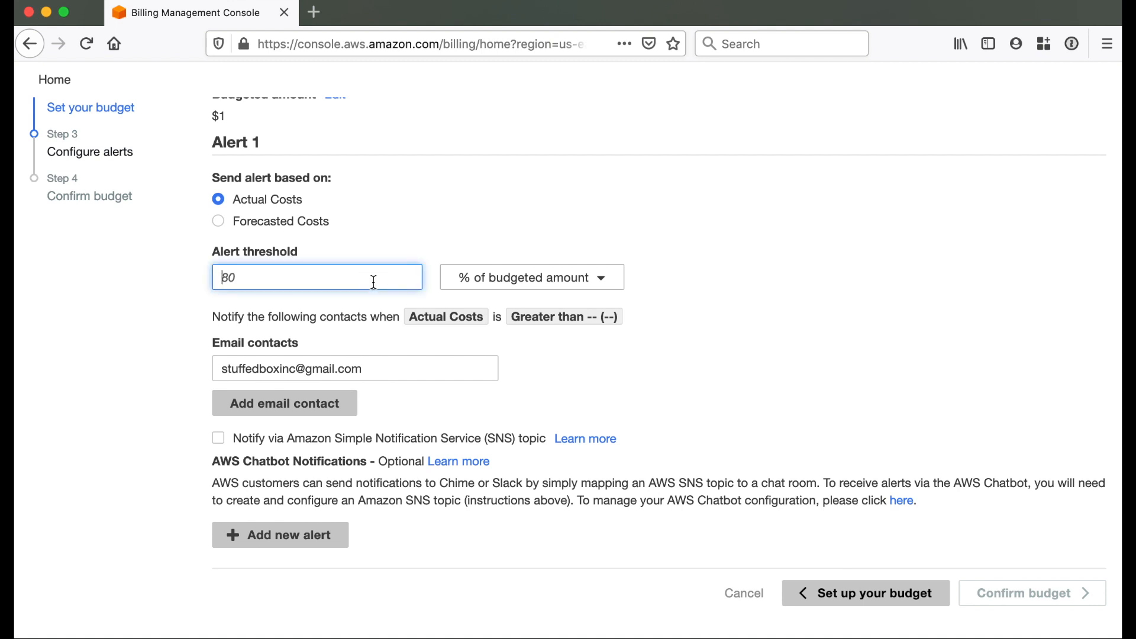
text(80)
key(Tab)
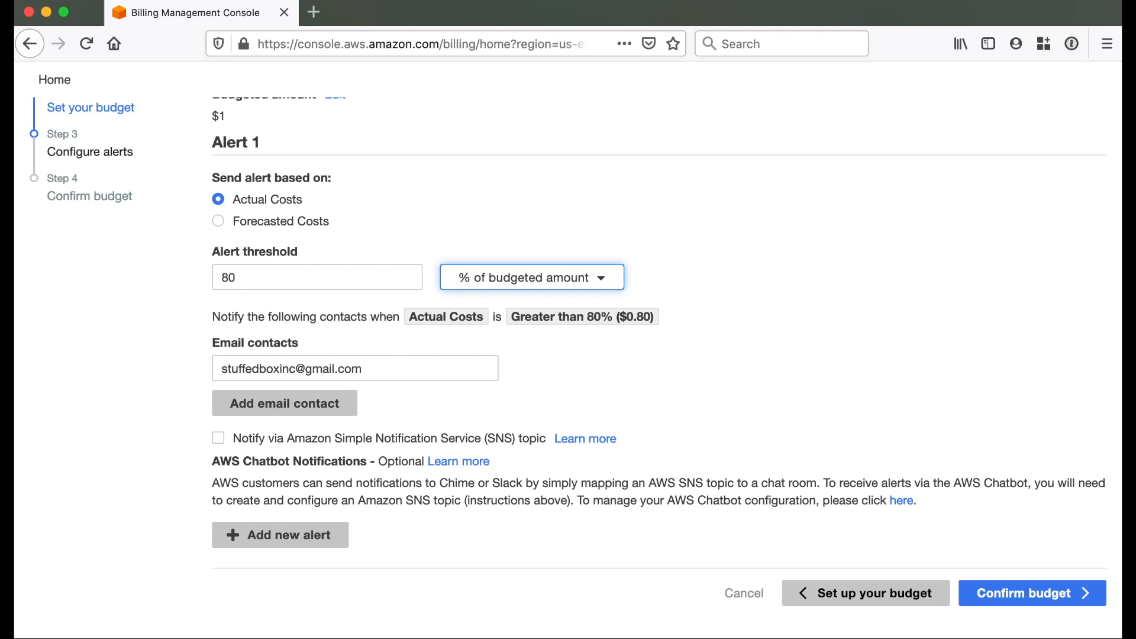
Review the Overage Budget summary, including Alert 1 at 80% ($0.8), on the Confirm budget page.
click(1033, 594)
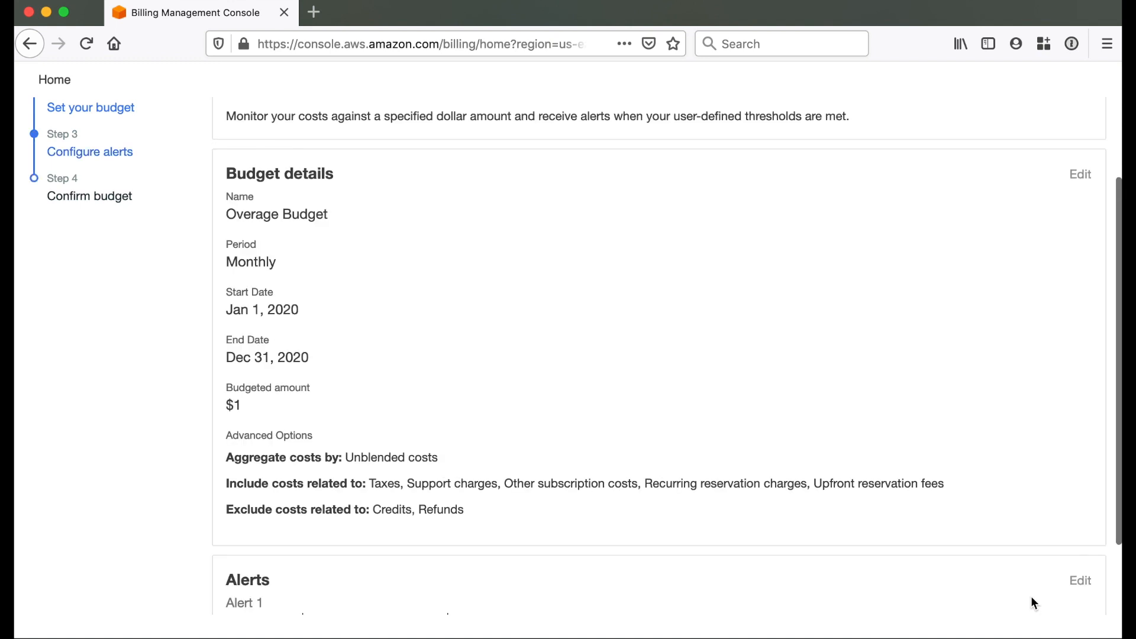
scroll(989, 517, down, 3)
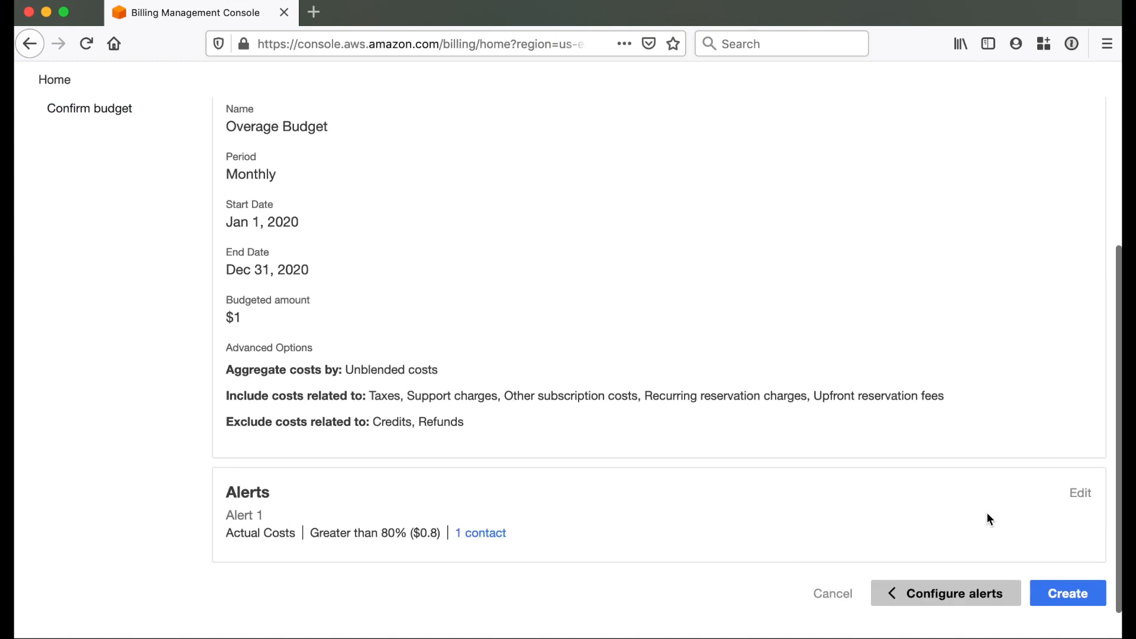